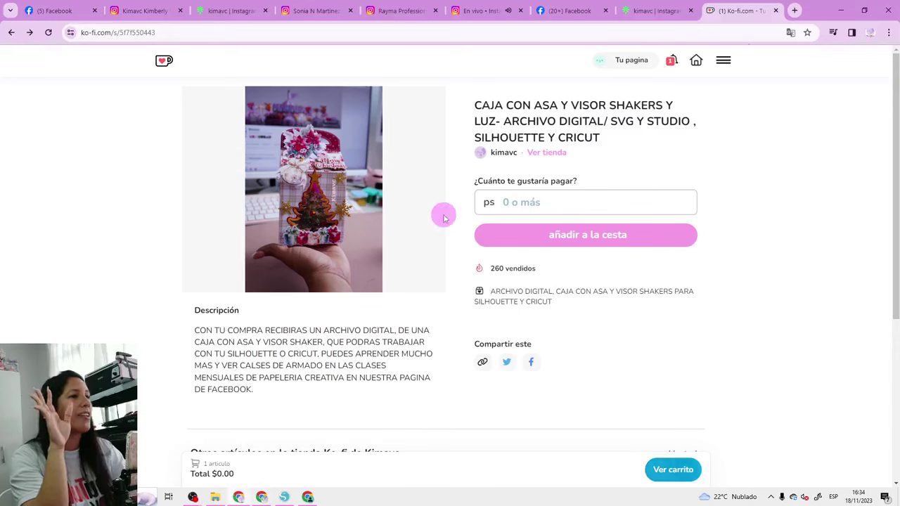
- Add the CAJA CON ASA Y VISOR SHAKERS Y LUZ digital file to the cart with a payment of 0 and check out
left_click(537, 196)
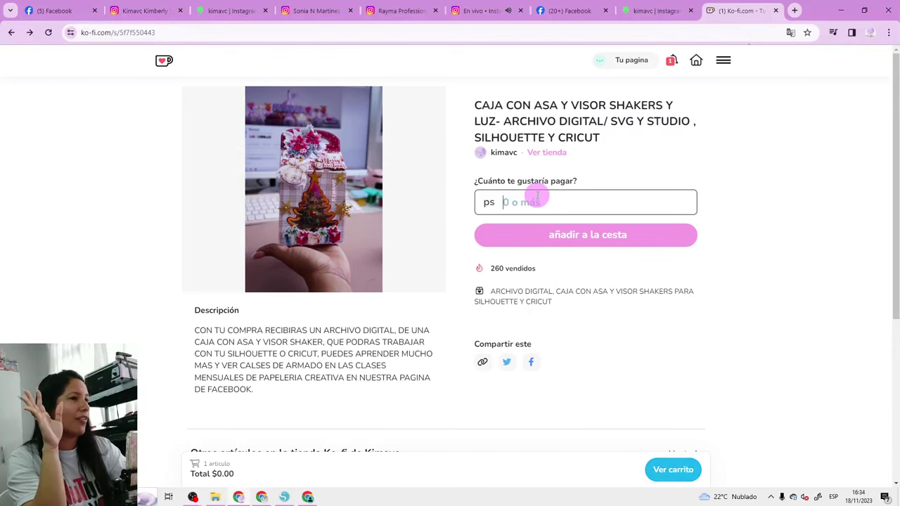
type("0")
left_click(572, 239)
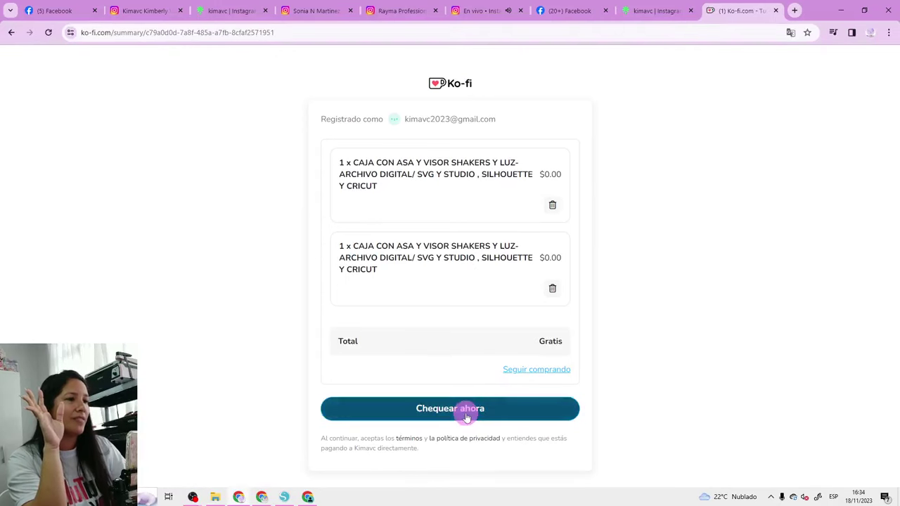
left_click(466, 415)
- Open the first purchased item's content and download Caja con visor REGALO.rar
scroll(413, 385, "down", 4)
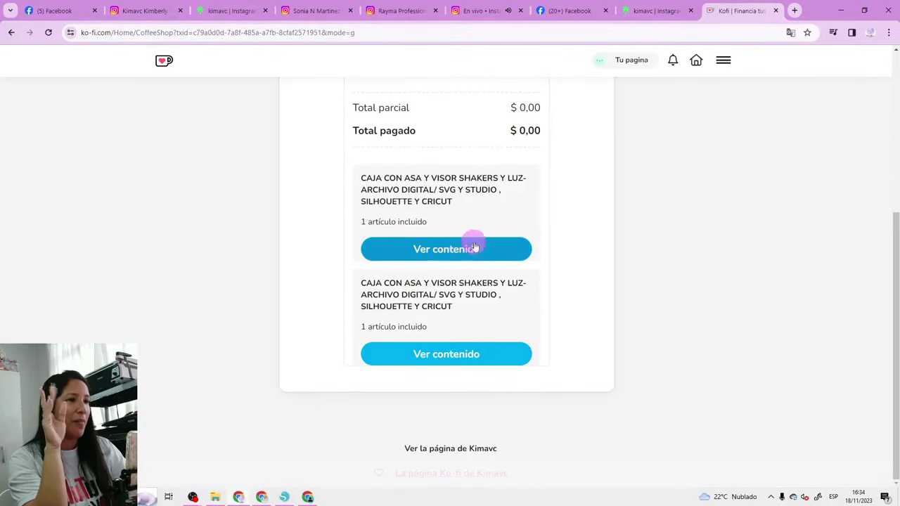
left_click(456, 258)
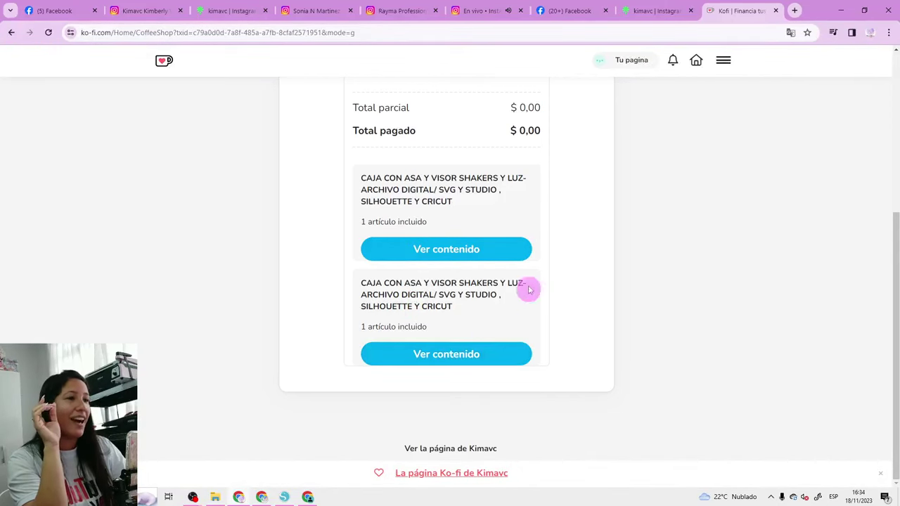
left_click(436, 252)
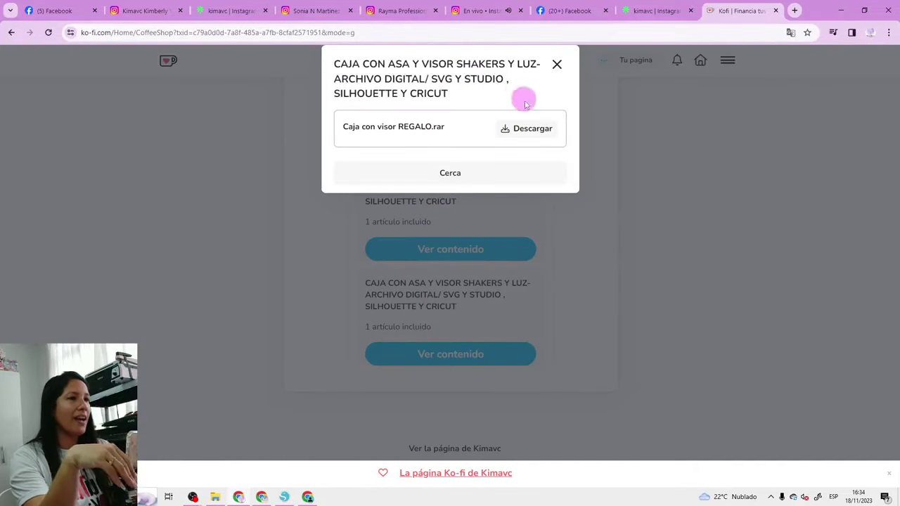
left_click(531, 128)
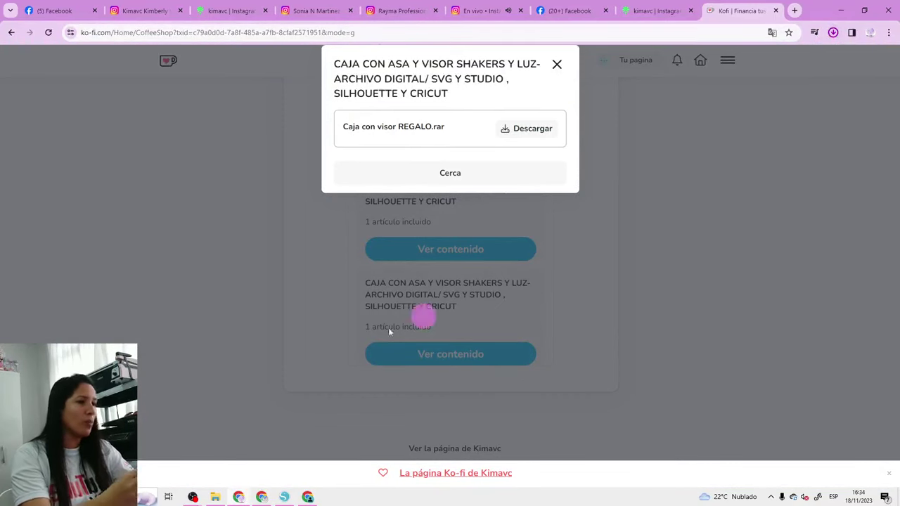
- Show the downloaded Caja con visor REGALO archive in the Descargas folder and cut it
mouse_move(753, 58)
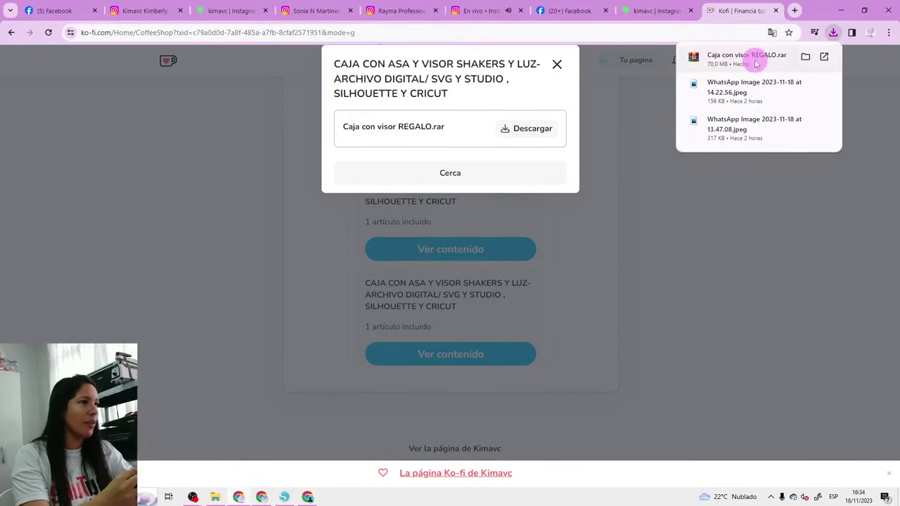
left_click(824, 56)
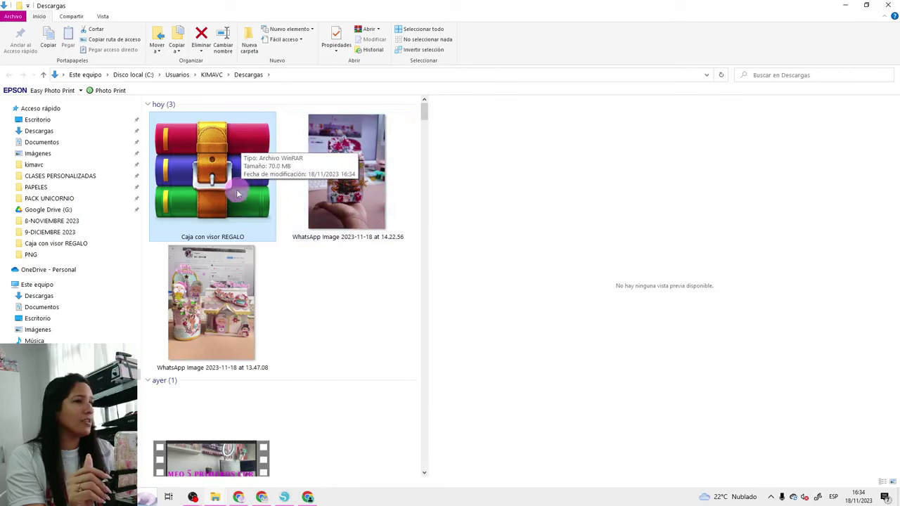
right_click(232, 193)
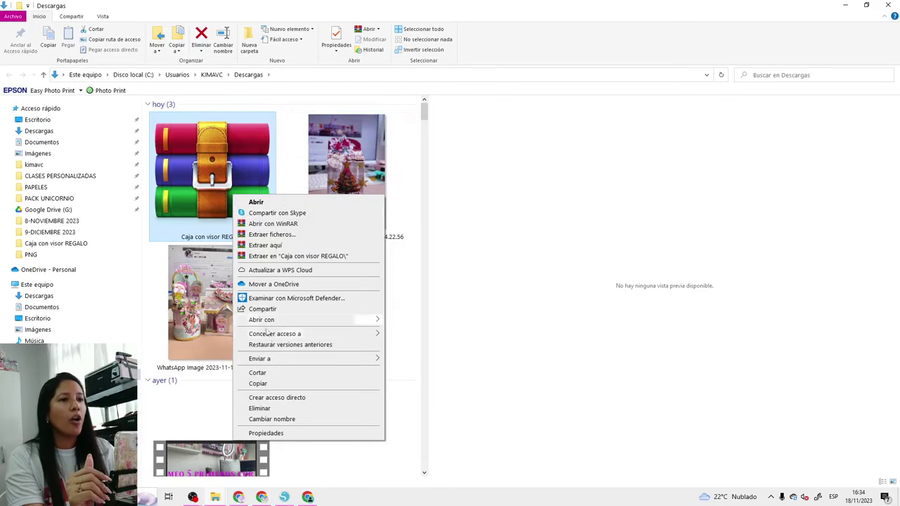
left_click(258, 372)
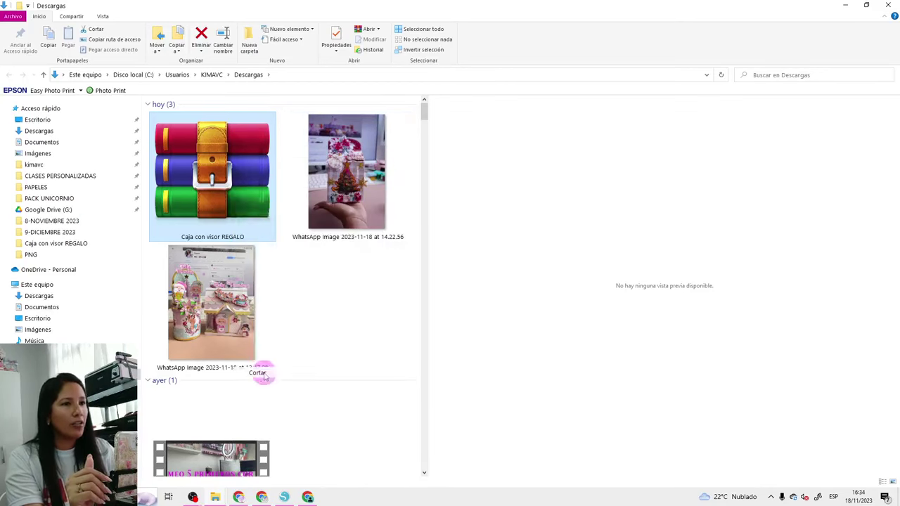
- Create a folder named ARCHIVO GRATIS in Documentos and paste the cut archive into it
left_click(52, 142)
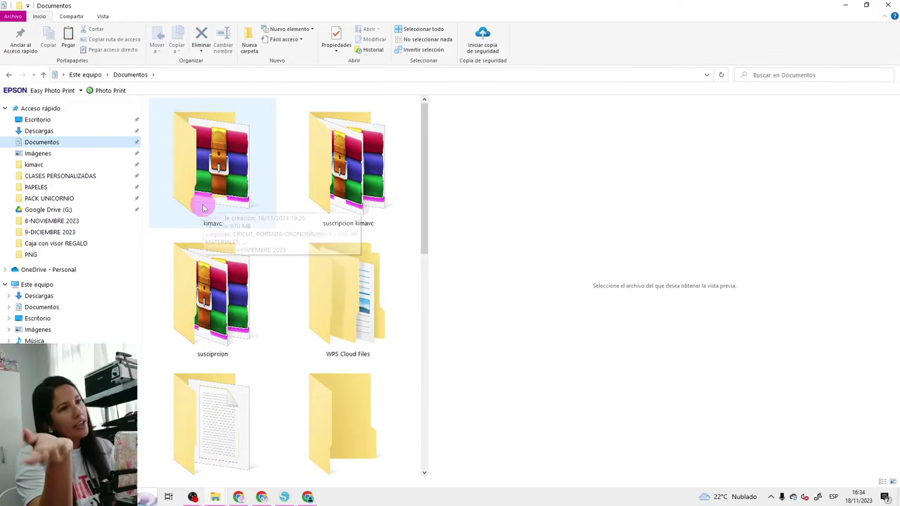
scroll(374, 455, "down", 1)
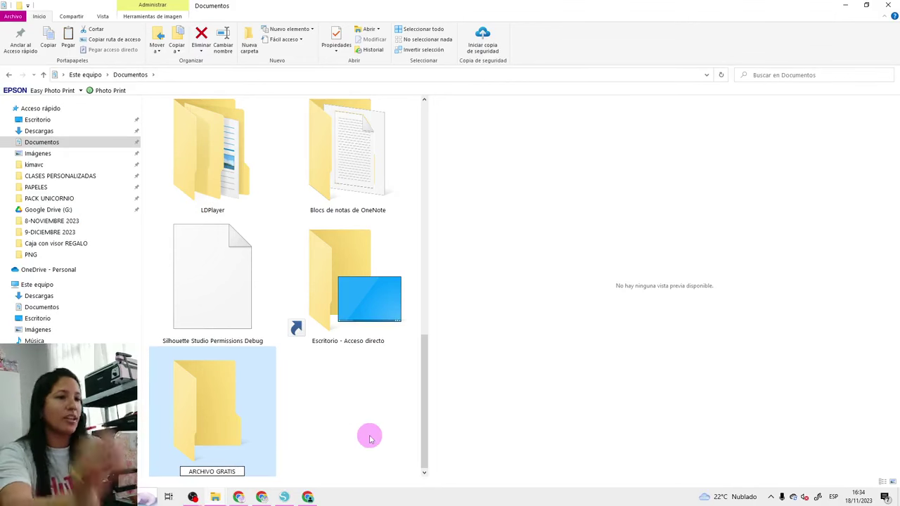
left_click(211, 408)
double_click(211, 407)
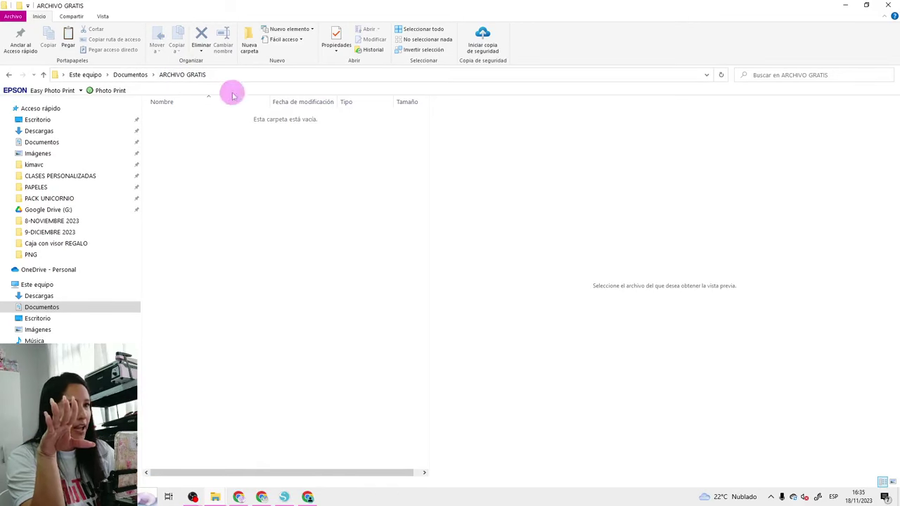
right_click(232, 252)
left_click(266, 322)
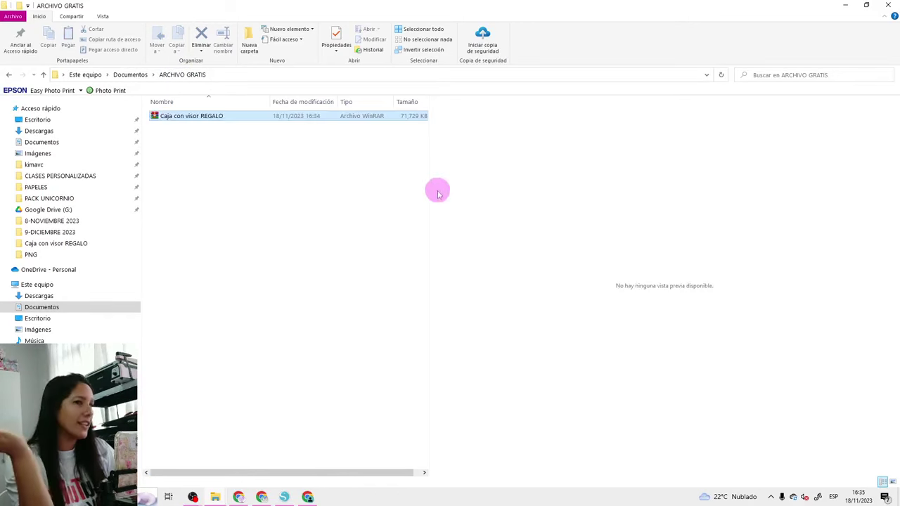
left_click(313, 250)
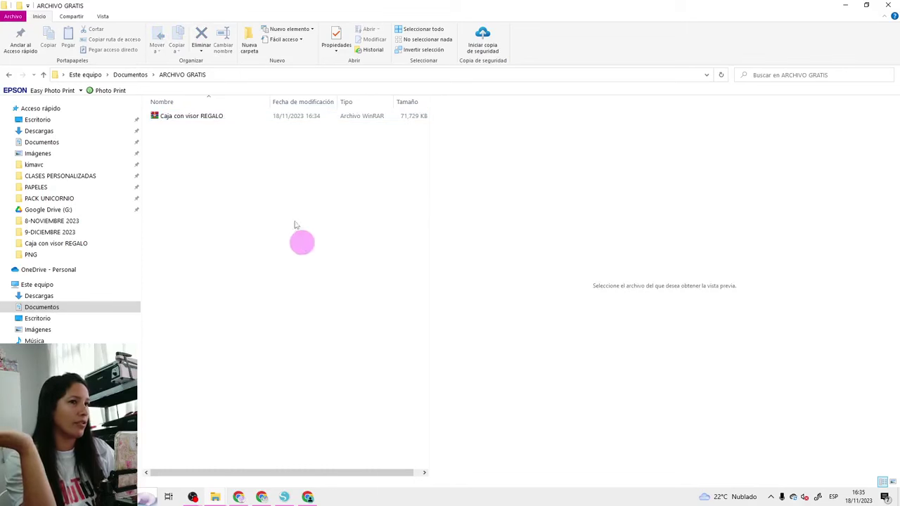
- Extract the Caja con visor REGALO archive in place and open the extracted folder
right_click(223, 121)
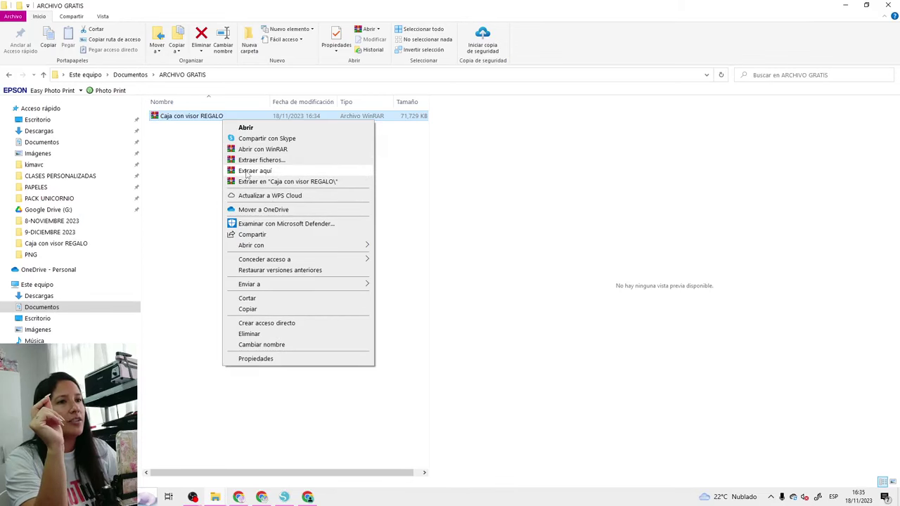
left_click(247, 171)
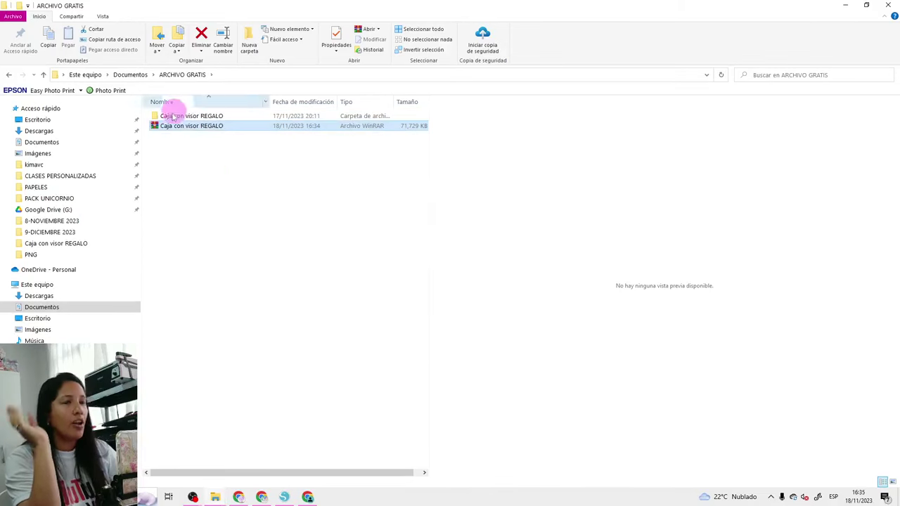
left_click(222, 116)
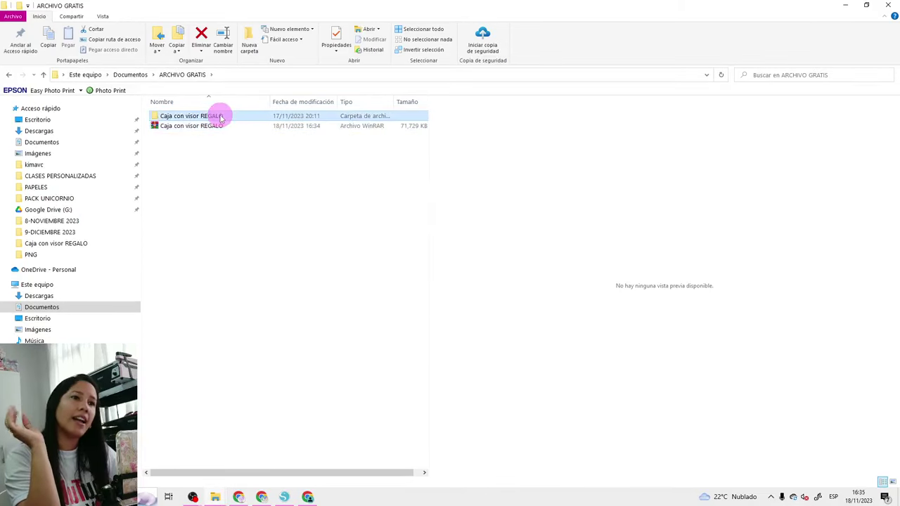
double_click(221, 117)
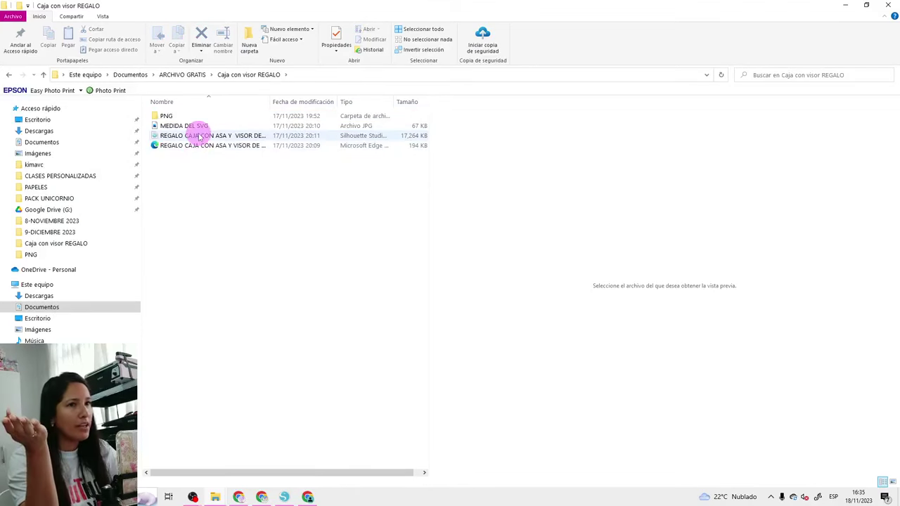
- Look through the images in the PNG subfolder and return to the Caja con visor REGALO folder
double_click(175, 116)
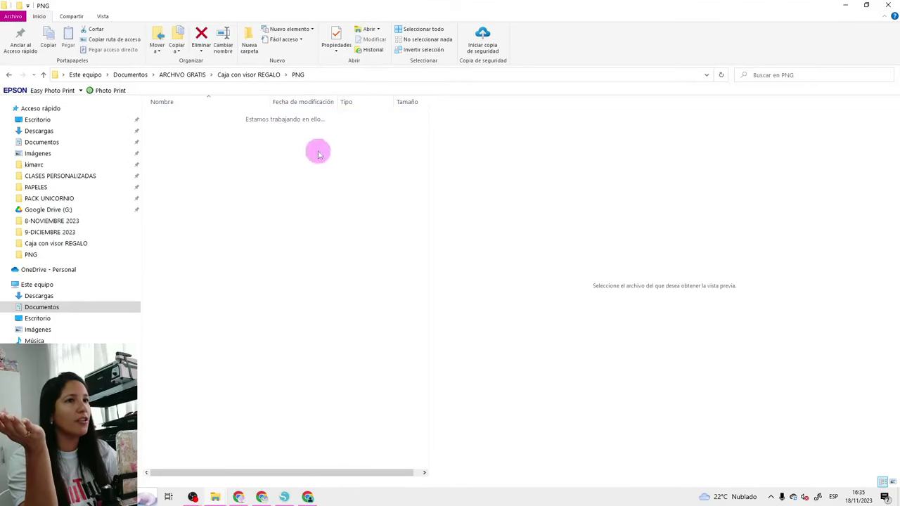
left_click_drag(413, 239, 169, 92)
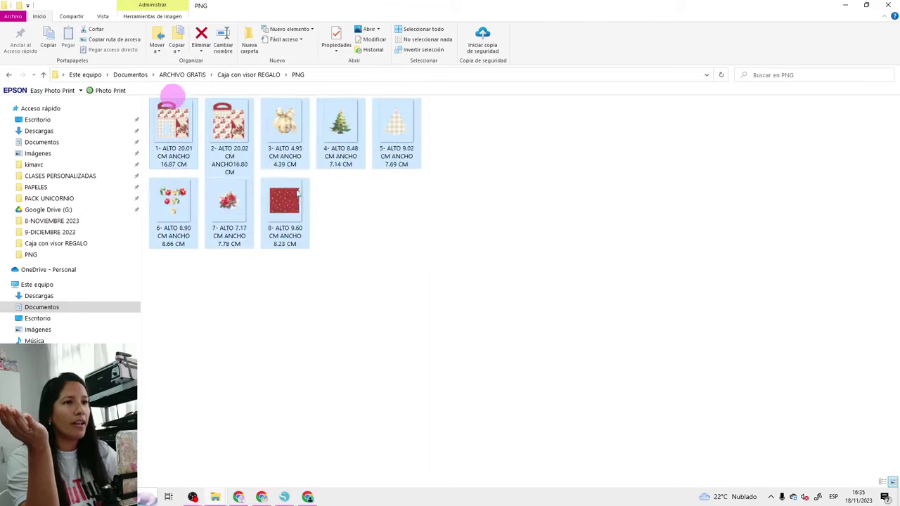
left_click(261, 74)
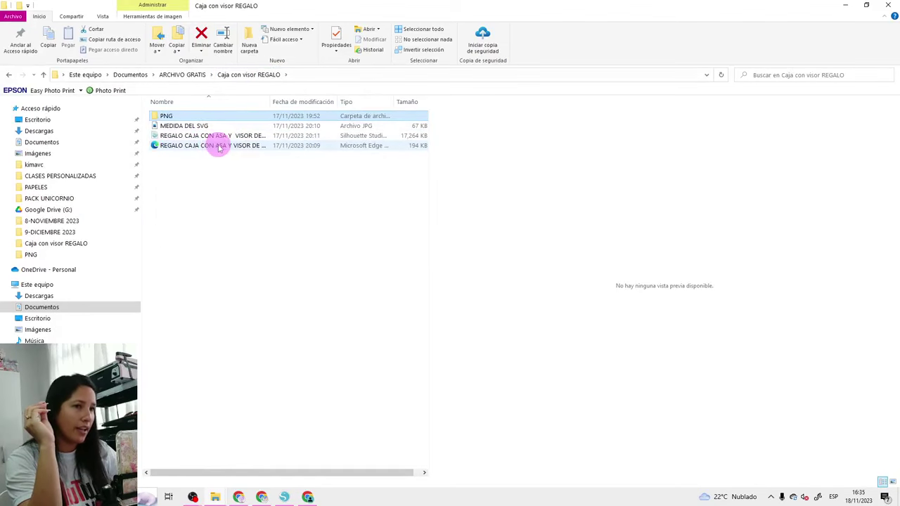
- View the MEDIDA DEL SVG image at full size and close it
left_click(197, 127)
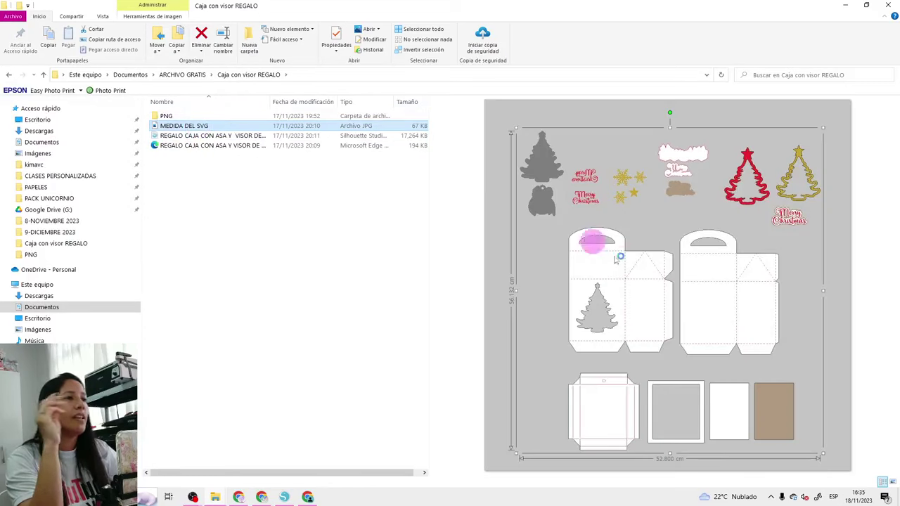
key("Return")
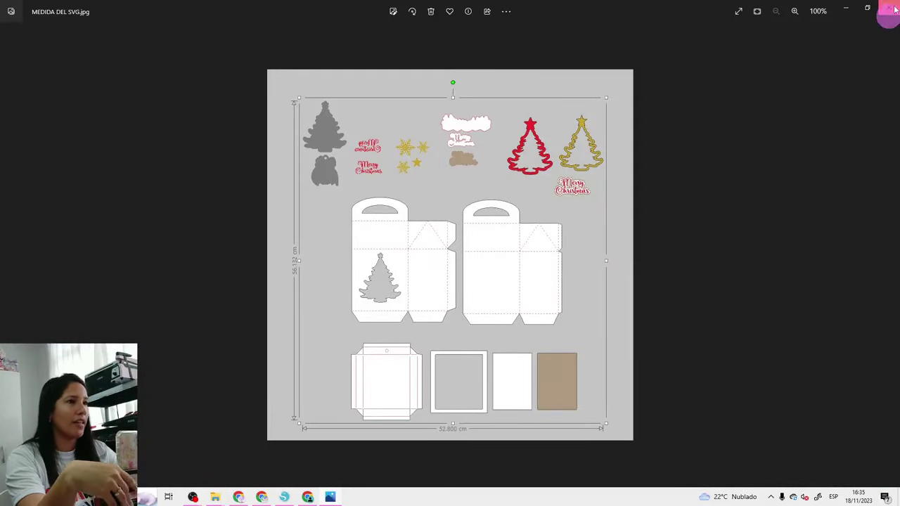
left_click(890, 8)
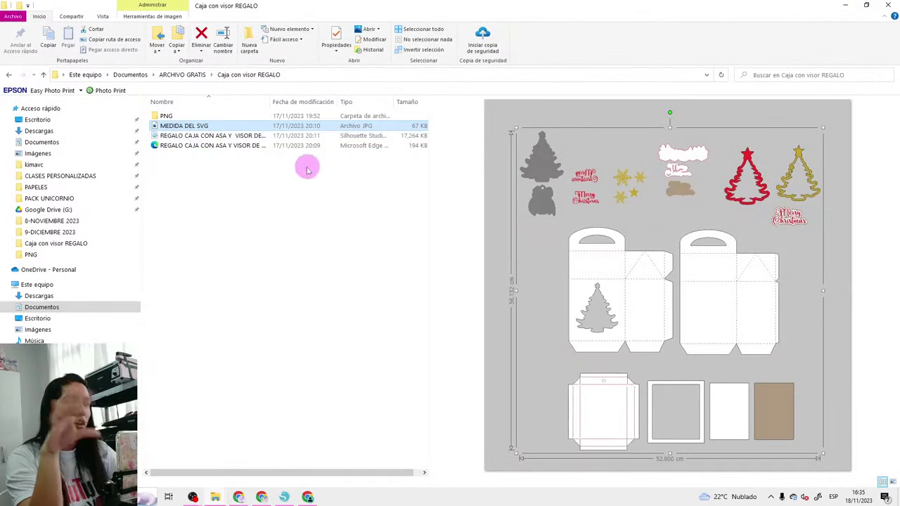
- Open REGALO CAJA CON ASA Y VISOR DE ARBOL DE NAVIDAD in Silhouette Studio and check the overall dimensions of all its pieces
left_click(258, 137)
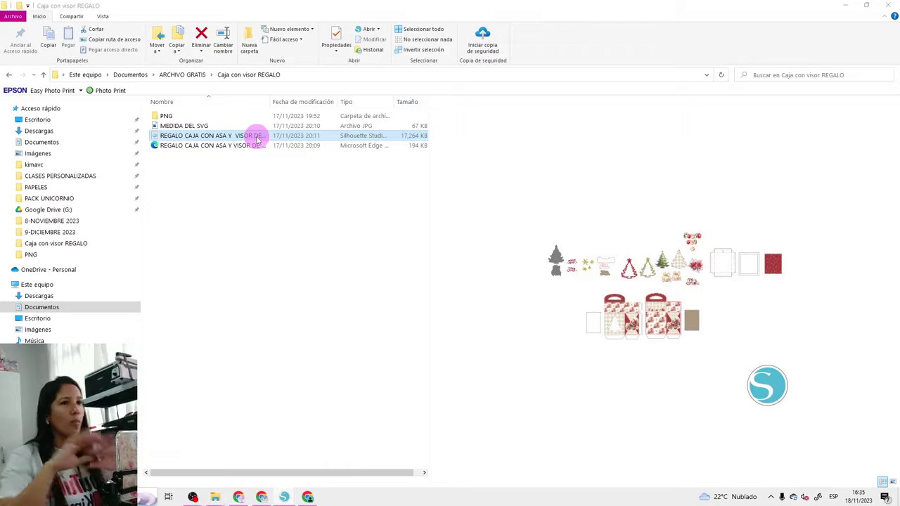
double_click(258, 137)
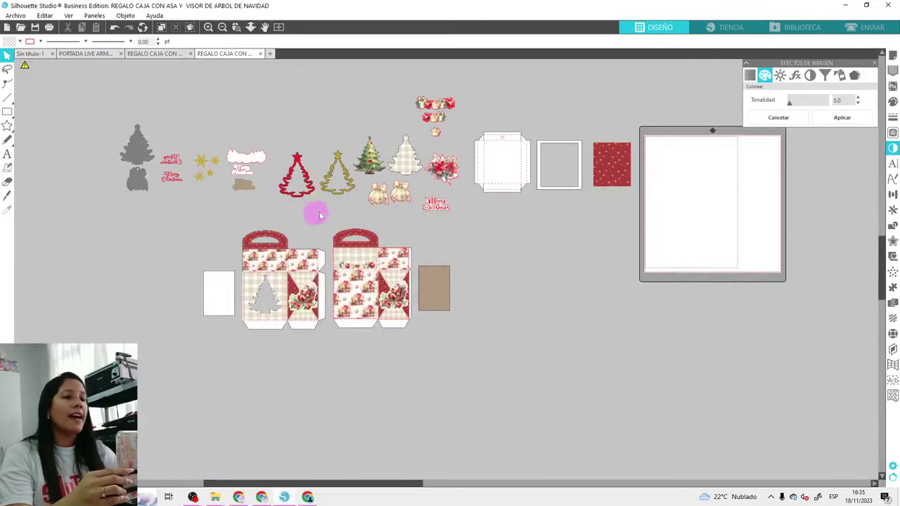
left_click_drag(98, 99, 620, 360)
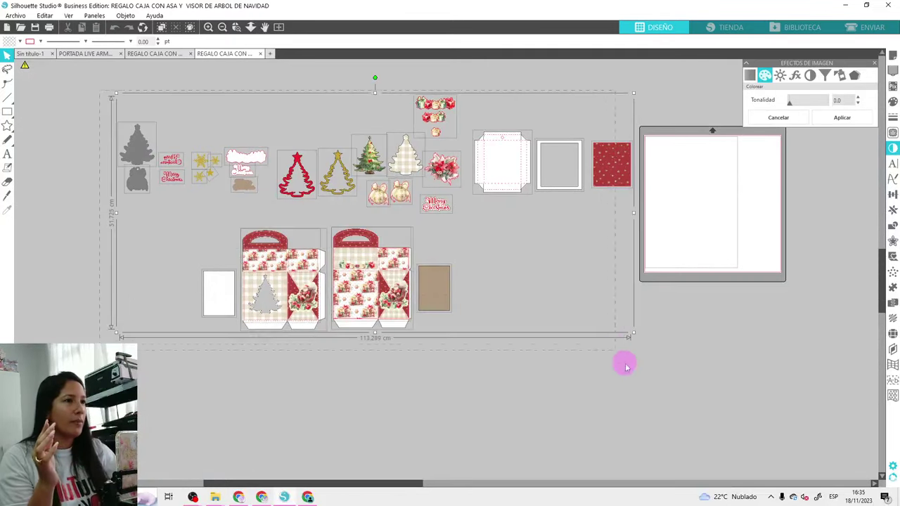
left_click(639, 369)
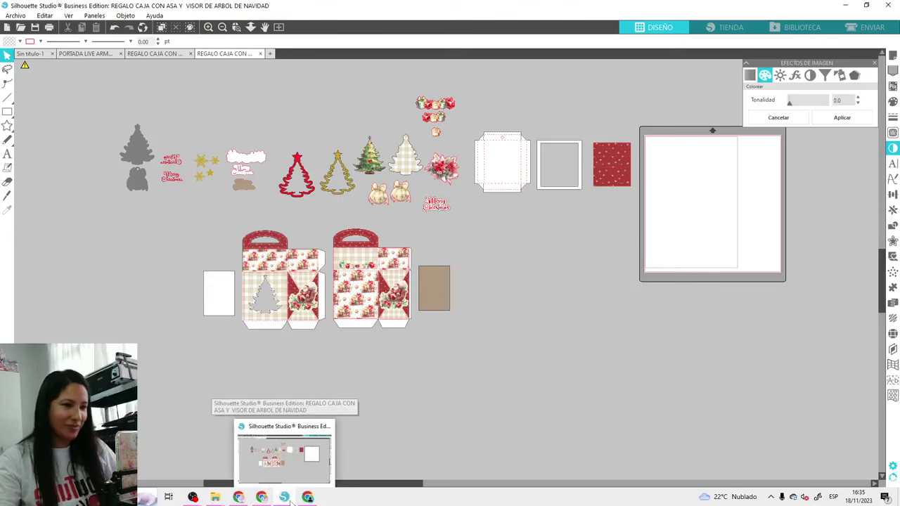
- Switch back to the browser and read the viewers' comments on the Facebook live stream dashboard
mouse_move(260, 497)
left_click(292, 453)
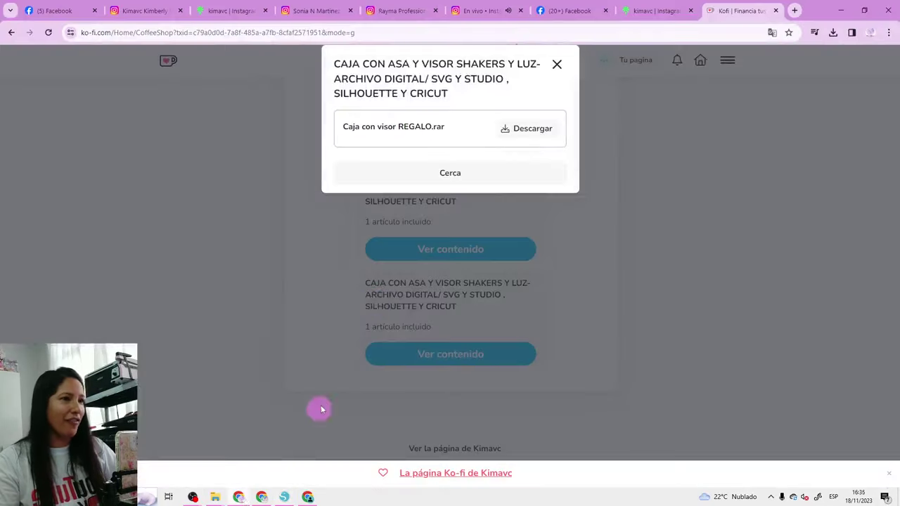
left_click(56, 10)
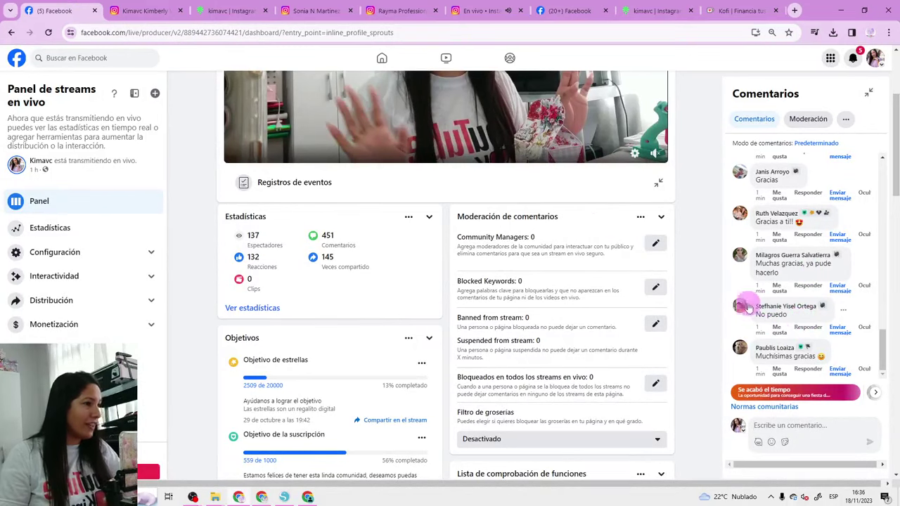
scroll(773, 320, "down", 1)
scroll(783, 330, "up", 2)
scroll(743, 281, "down", 3)
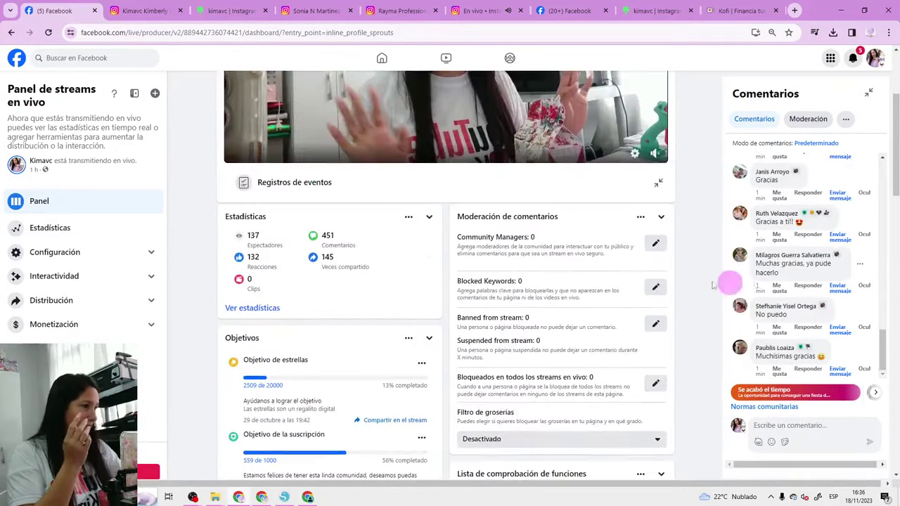
scroll(710, 303, "down", 15)
scroll(323, 264, "up", 15)
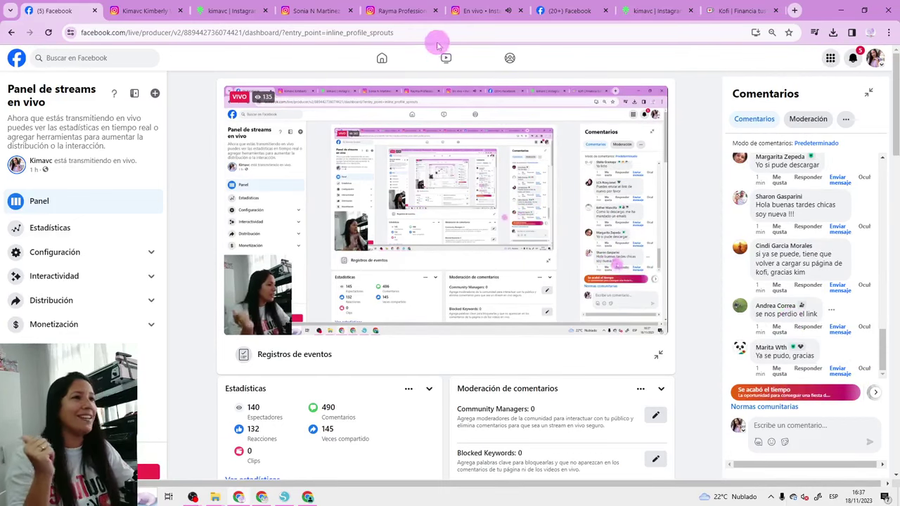
- View the Facebook page's website link and open the list of links on the Kimavc Instagram profile
left_click(570, 11)
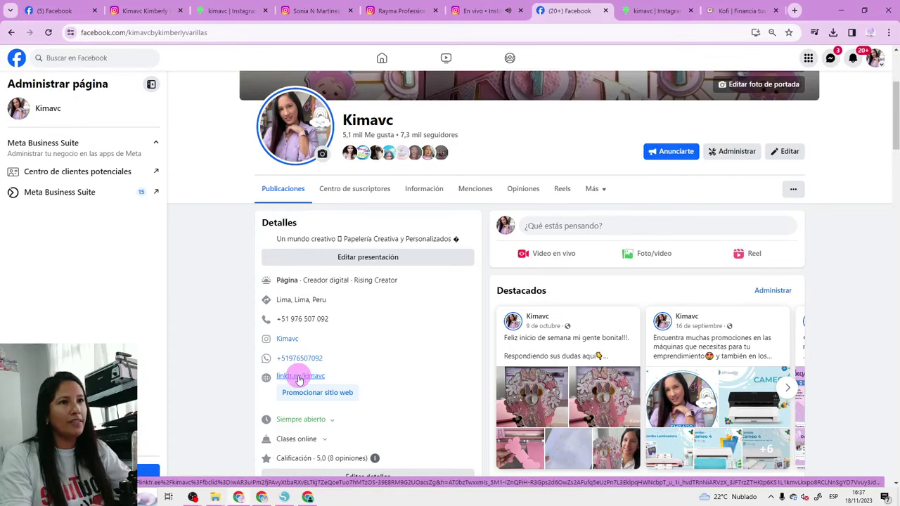
left_click(144, 11)
left_click(486, 182)
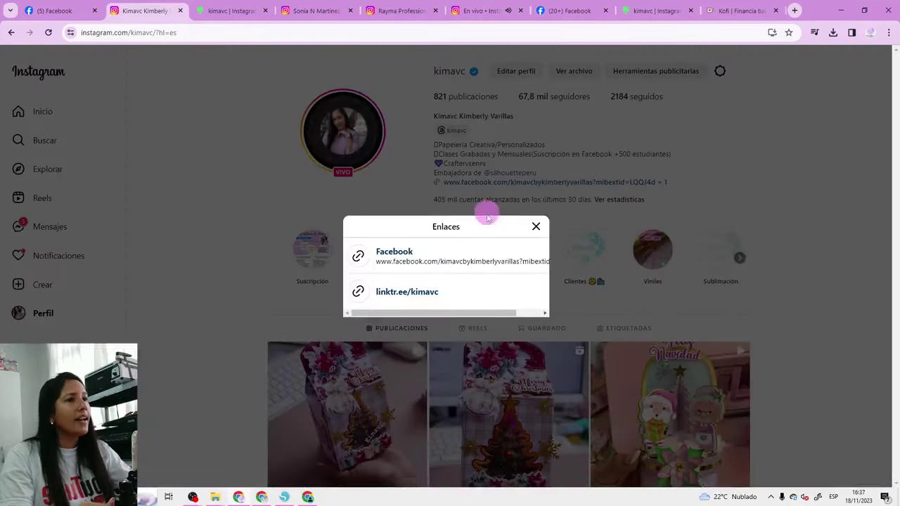
- Open linktr.ee/kimavc from the Instagram profile's links and follow its link to the online store for editable templates and files
left_click(536, 227)
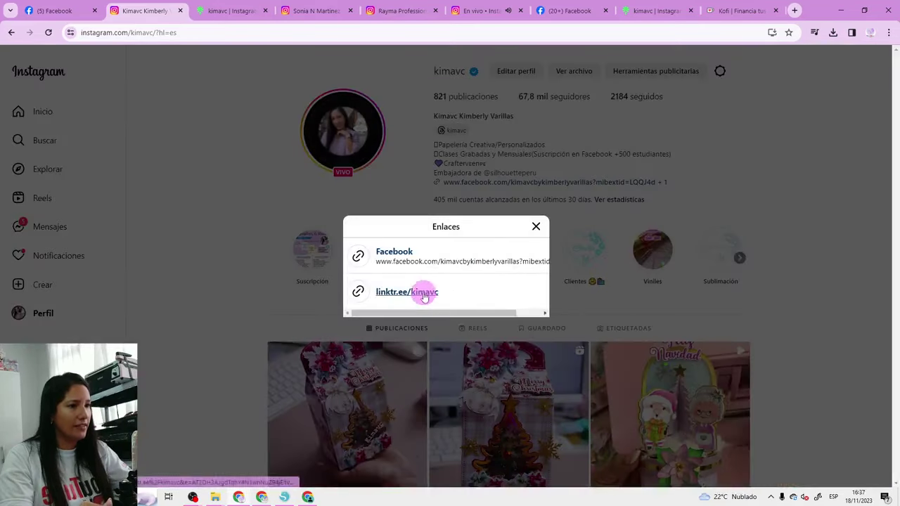
left_click(428, 302)
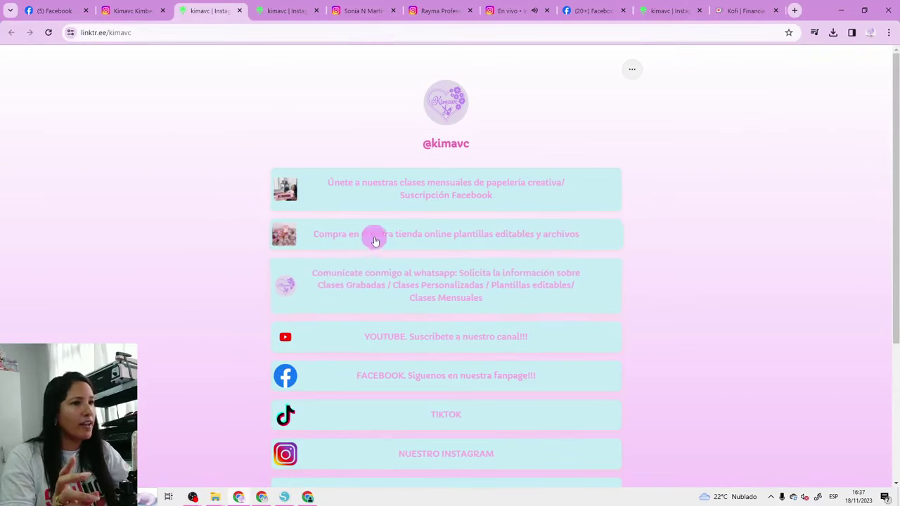
left_click(482, 240)
- Go to the Kimavc Ko-fi shop and open the free CAJA CON ASA Y VISOR SHAKERS Y LUZ listing
scroll(471, 239, "down", 2)
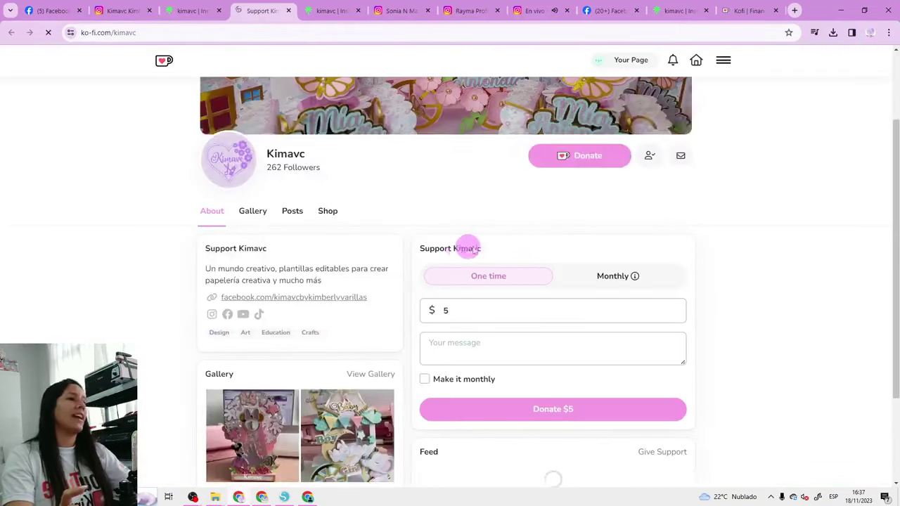
scroll(526, 311, "down", 5)
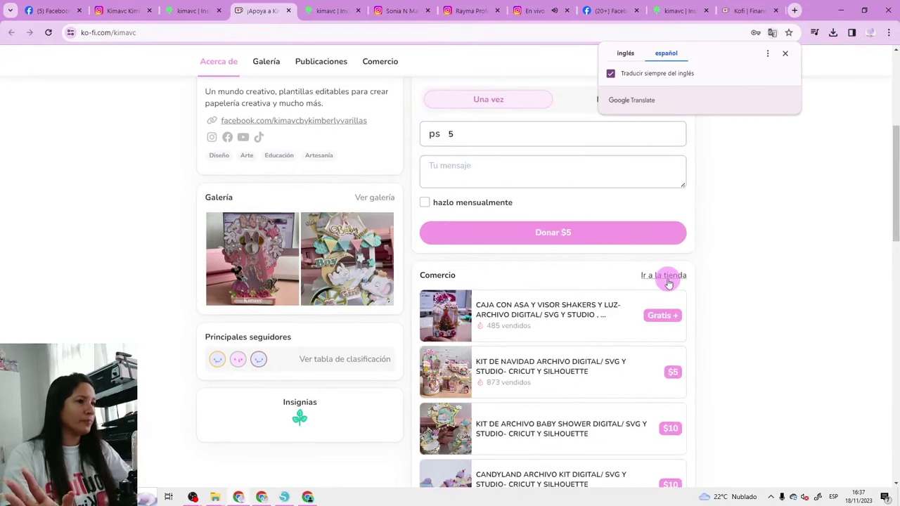
left_click(663, 276)
scroll(524, 237, "down", 3)
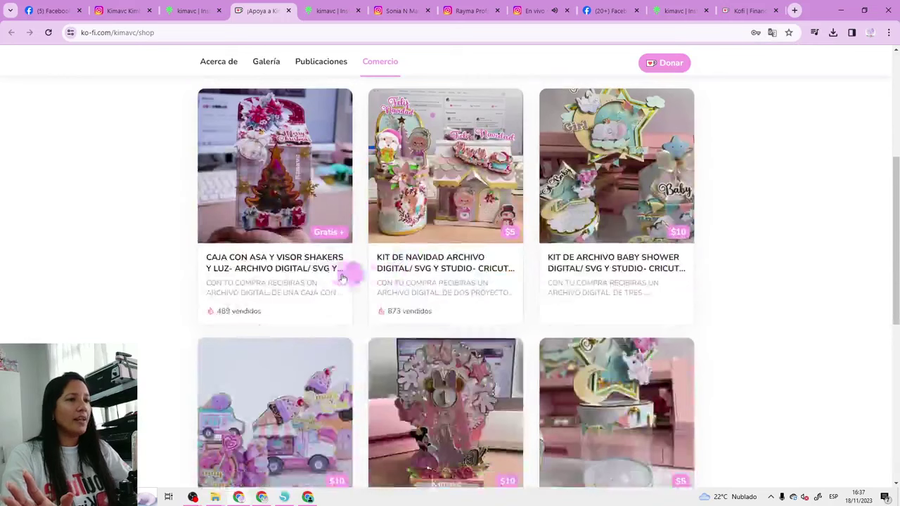
left_click(235, 194)
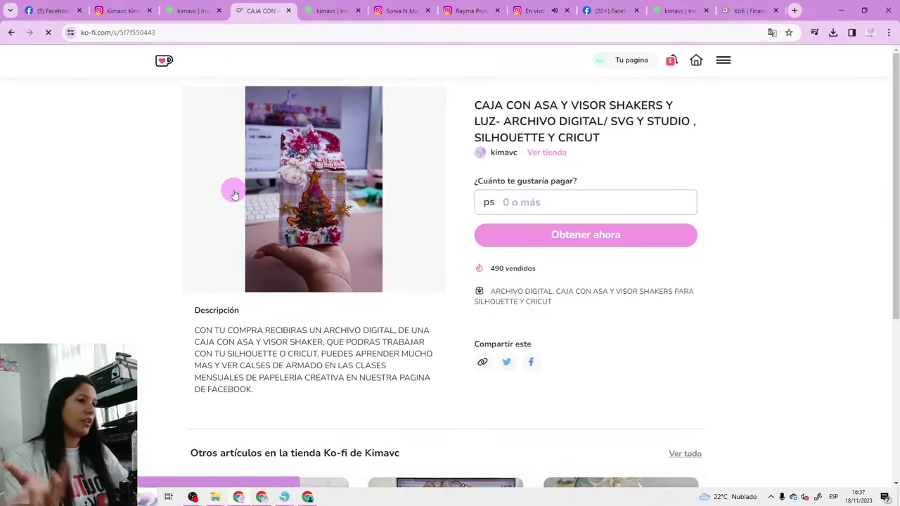
- Get the free box file without entering a payment amount and complete the checkout
left_click(505, 204)
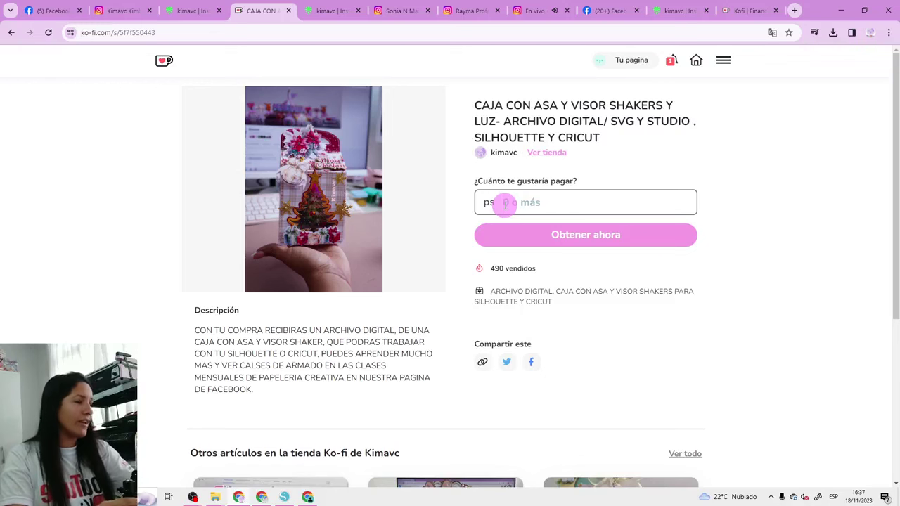
left_click(587, 242)
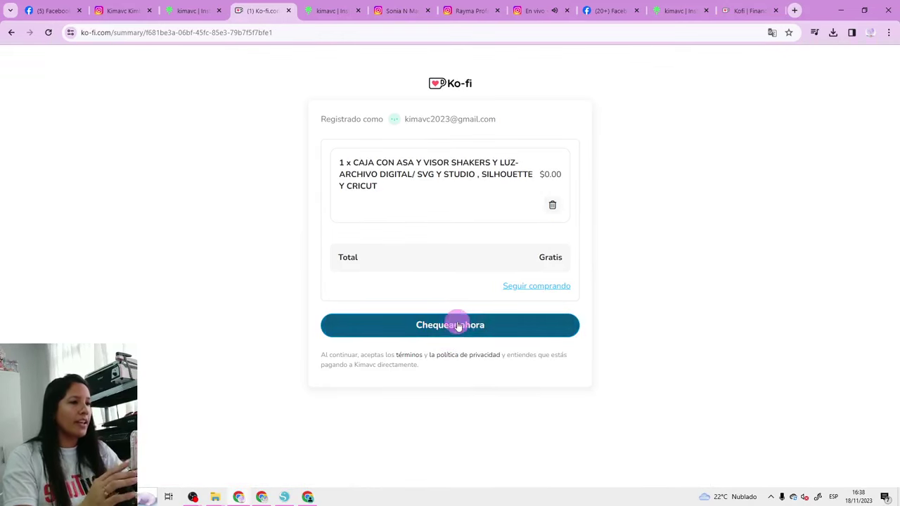
left_click(466, 330)
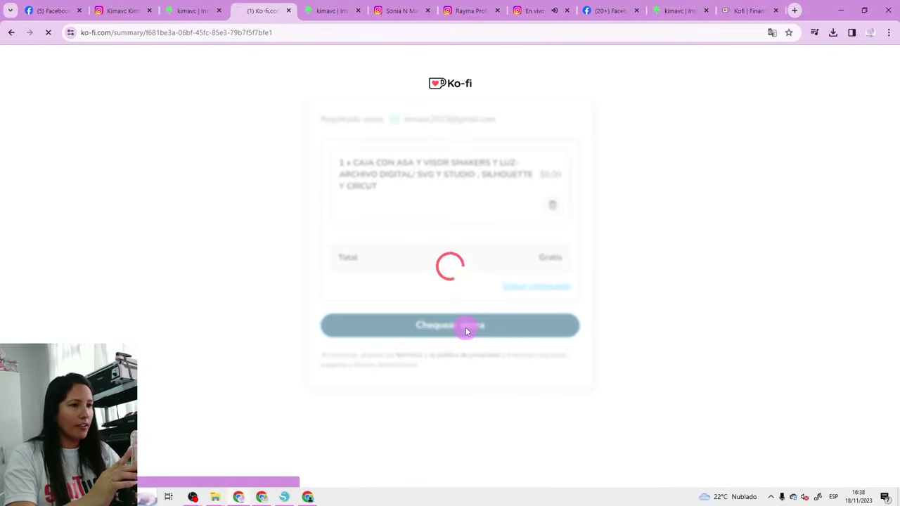
- View the content of the completed order and download Caja con visor REGALO.rar
scroll(466, 330, "down", 2)
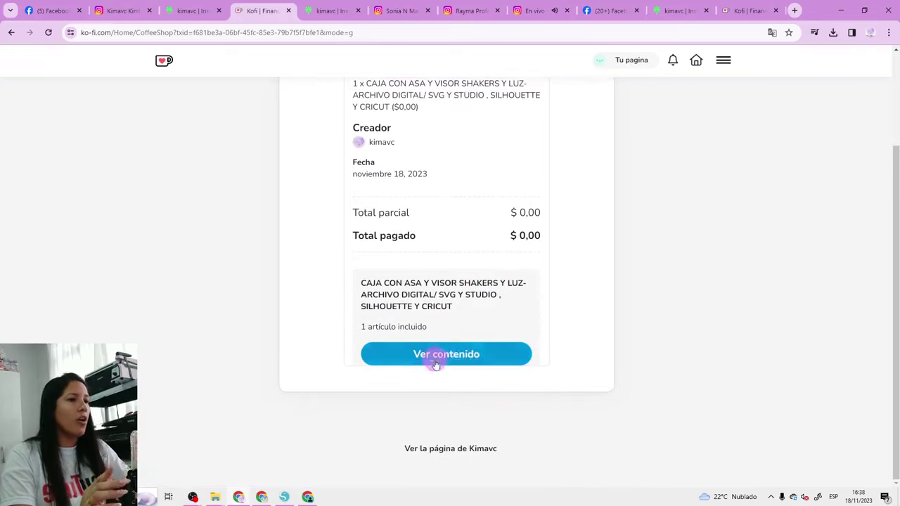
left_click(457, 358)
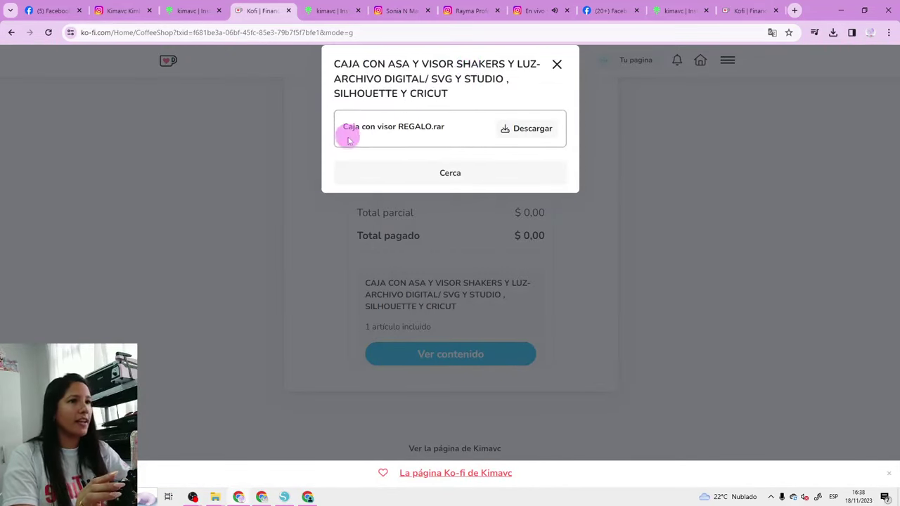
left_click(527, 131)
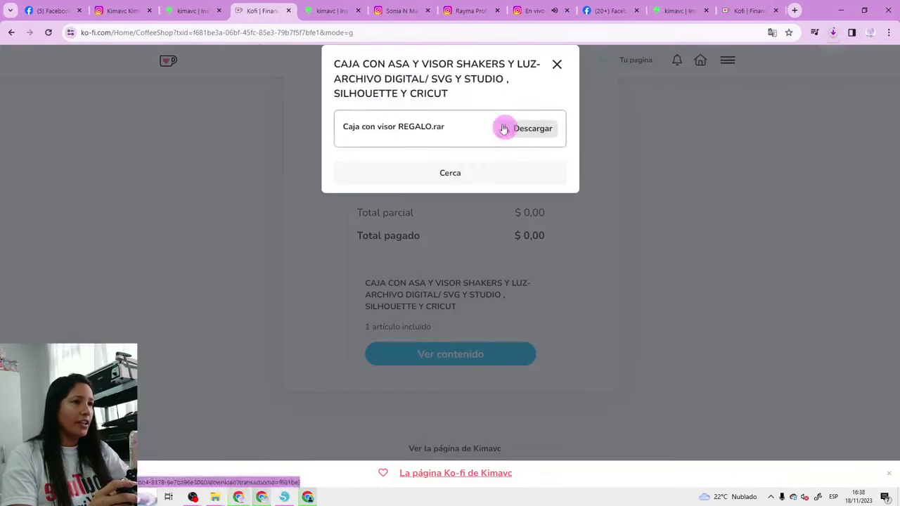
- Show the newly downloaded Caja con visor REGALO.rar in its folder and move it to the kimavc folder in Documents
left_click(835, 35)
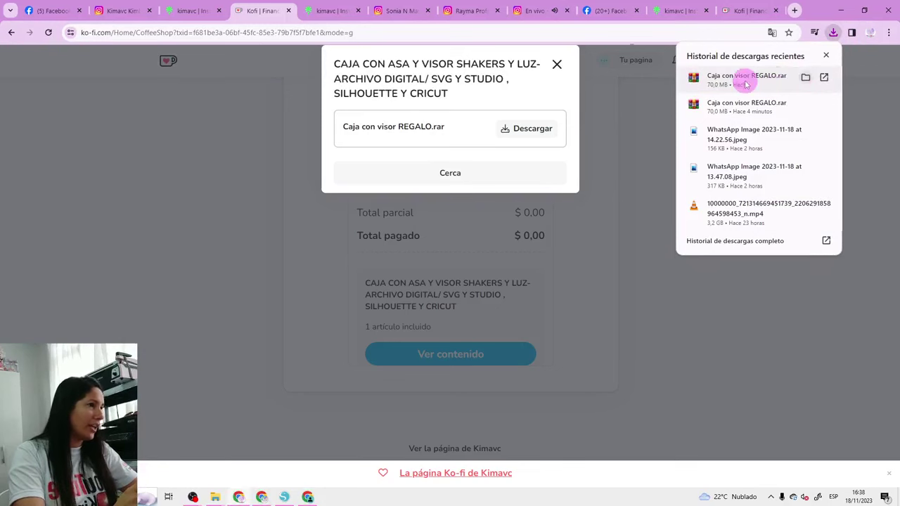
left_click(807, 77)
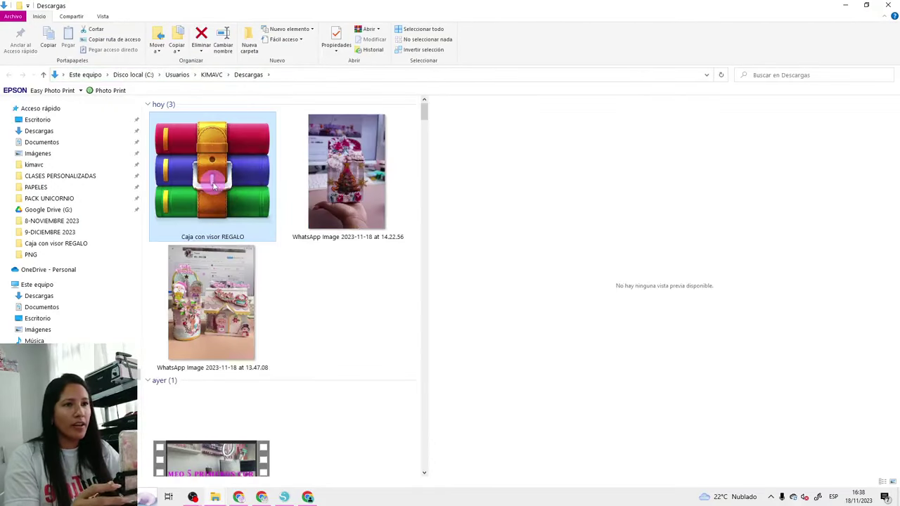
right_click(216, 184)
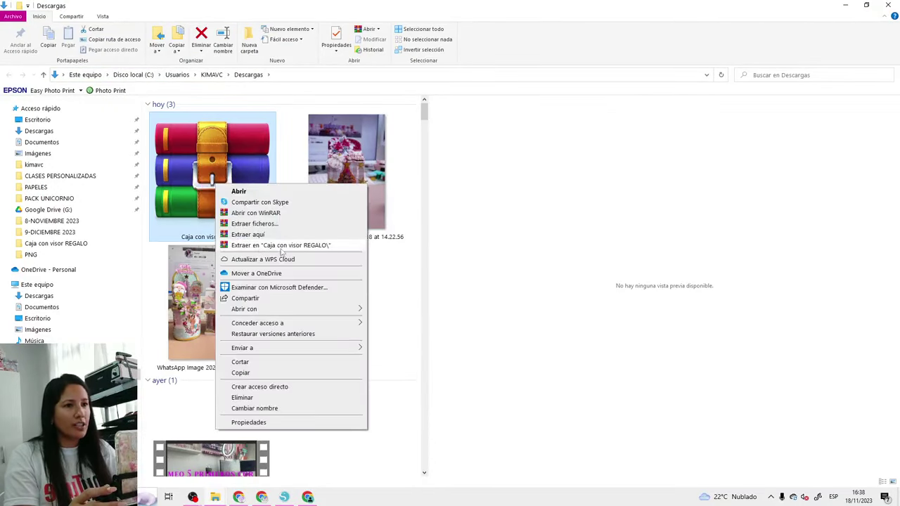
left_click(241, 362)
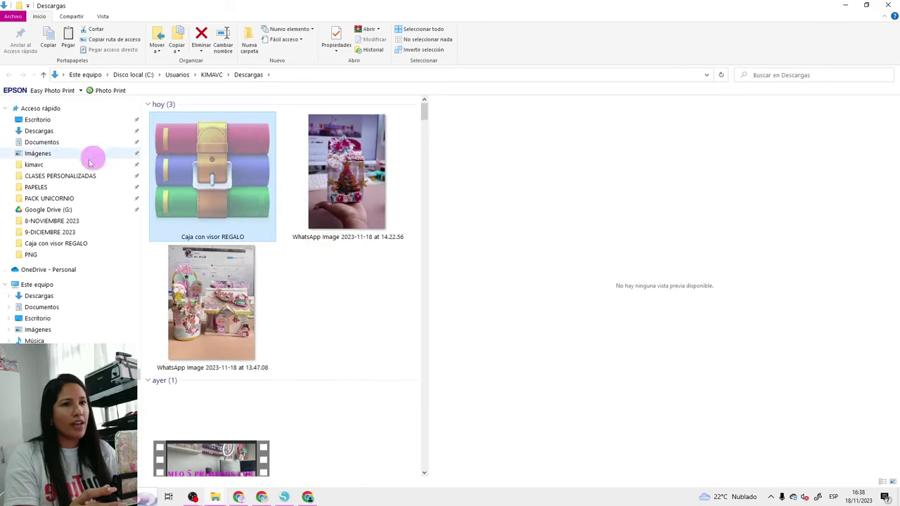
left_click(54, 144)
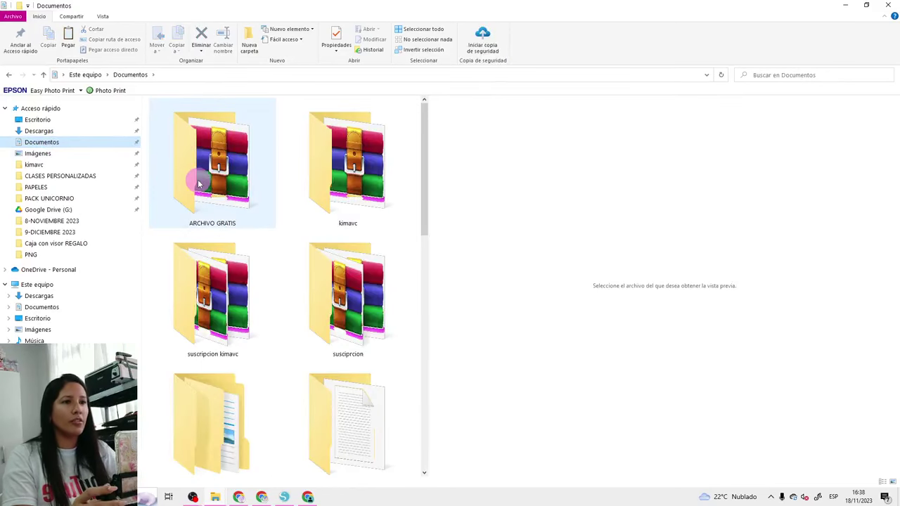
double_click(362, 172)
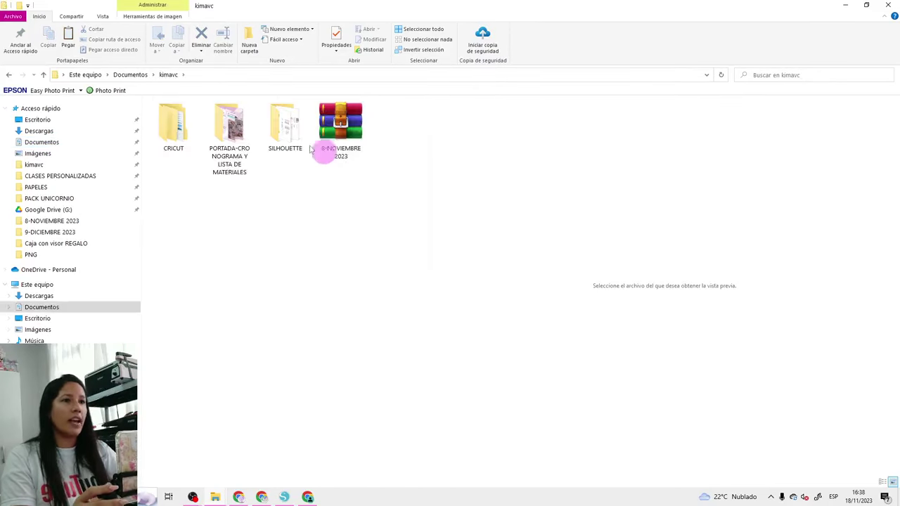
right_click(312, 254)
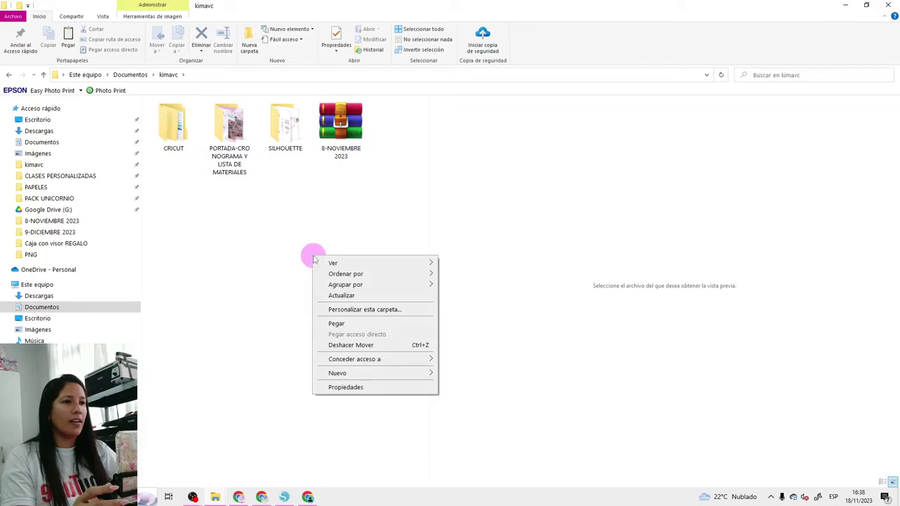
left_click(345, 323)
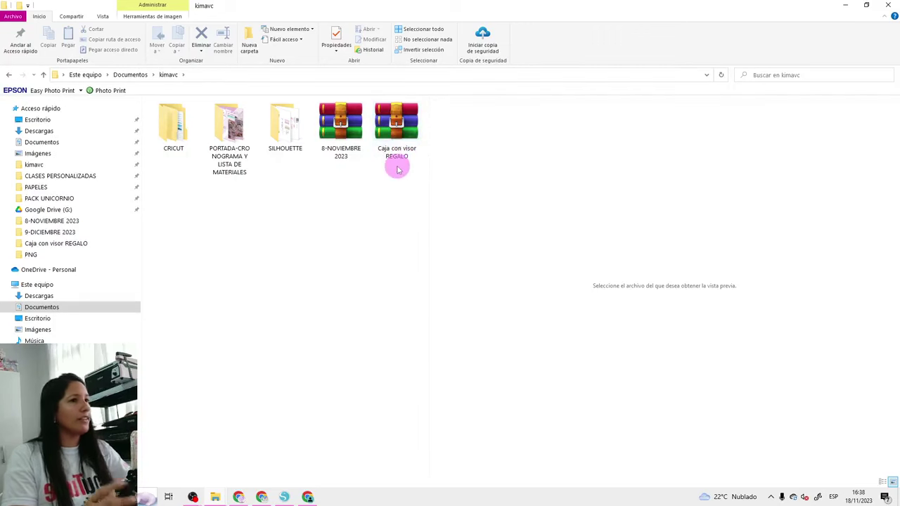
- Extract the Caja con visor REGALO archive into the current folder and open the extracted folder
right_click(395, 142)
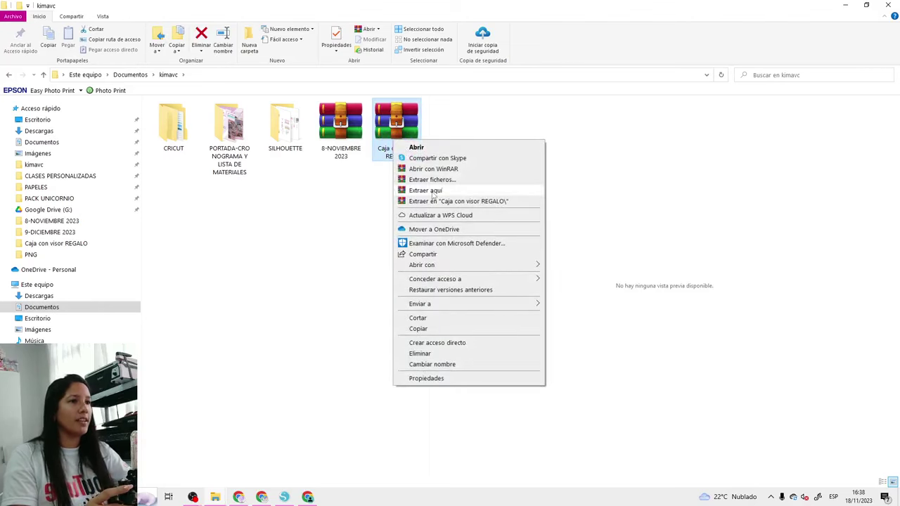
left_click(425, 189)
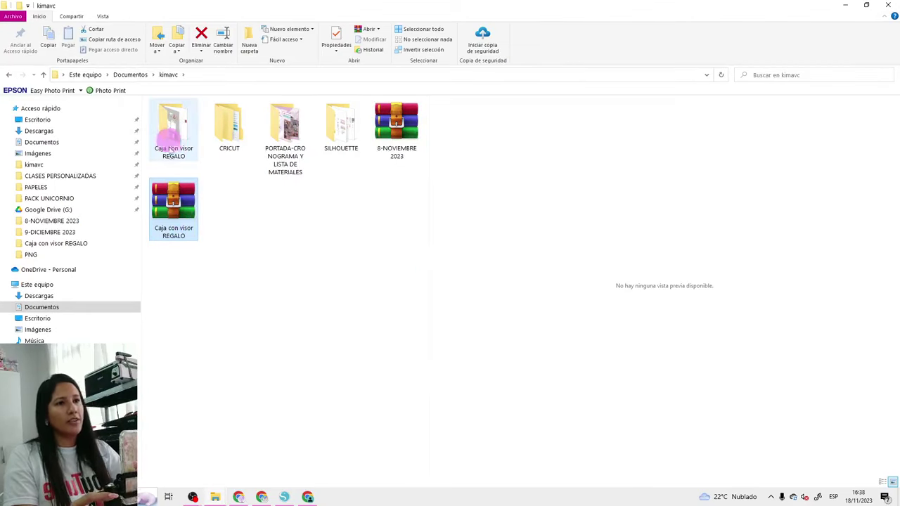
double_click(167, 142)
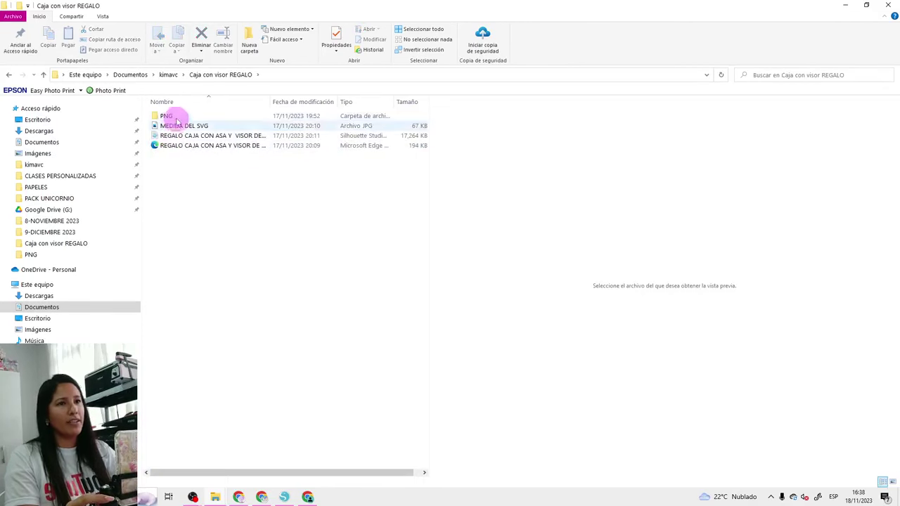
- Look through the PNG subfolder and preview the REGALO CAJA CON ASA Y VISOR Silhouette Studio file
left_click(175, 117)
double_click(175, 117)
left_click_drag(393, 246, 231, 74)
left_click(232, 75)
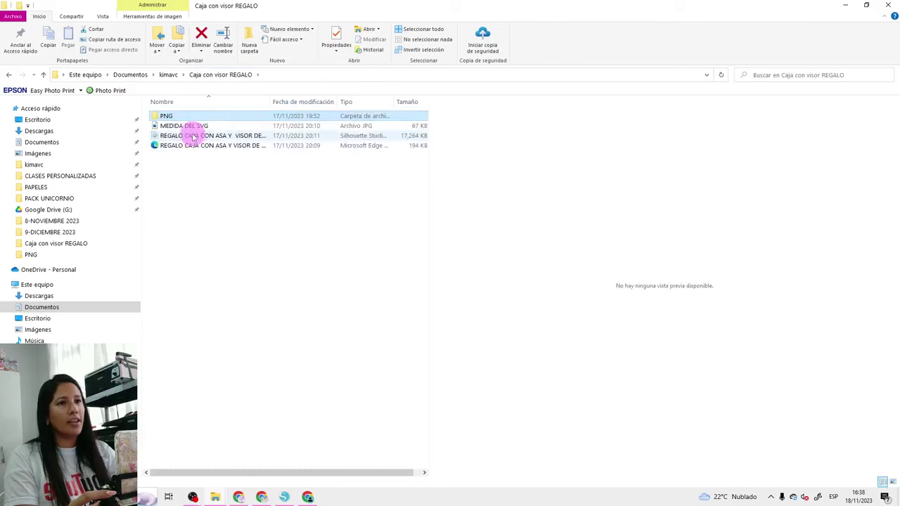
left_click(192, 137)
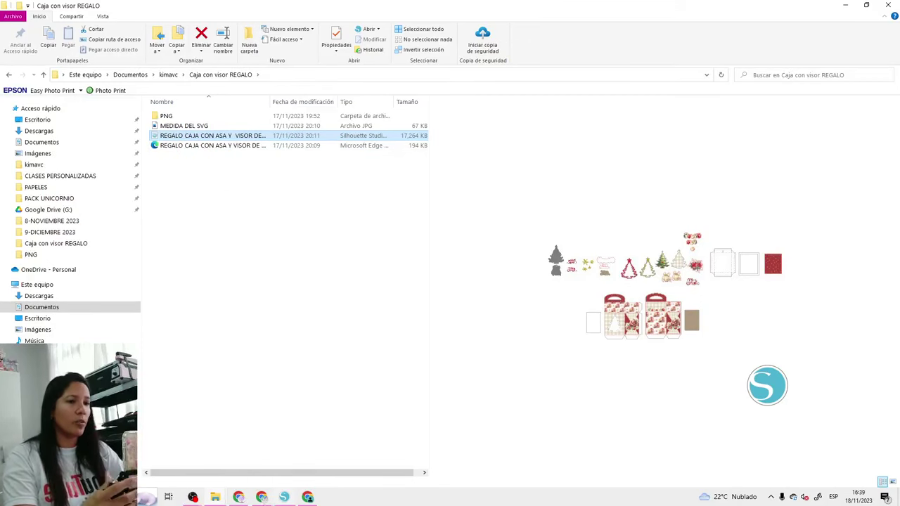
- Switch back to the browser and open YouTube's main page in a new tab through a Google search
left_click(238, 497)
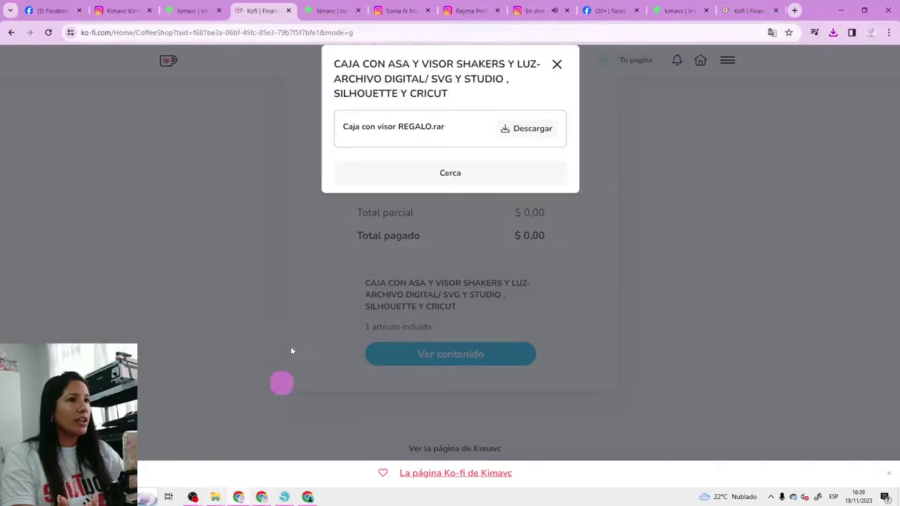
left_click(794, 10)
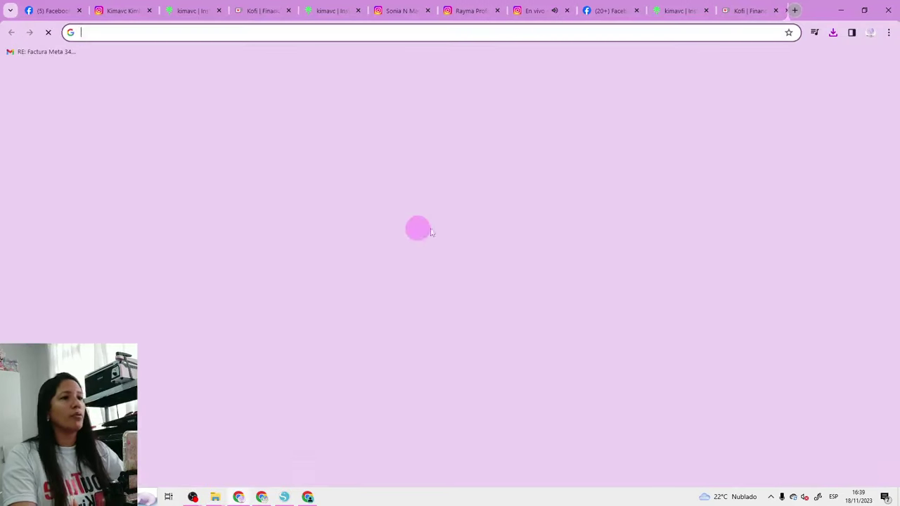
left_click(457, 231)
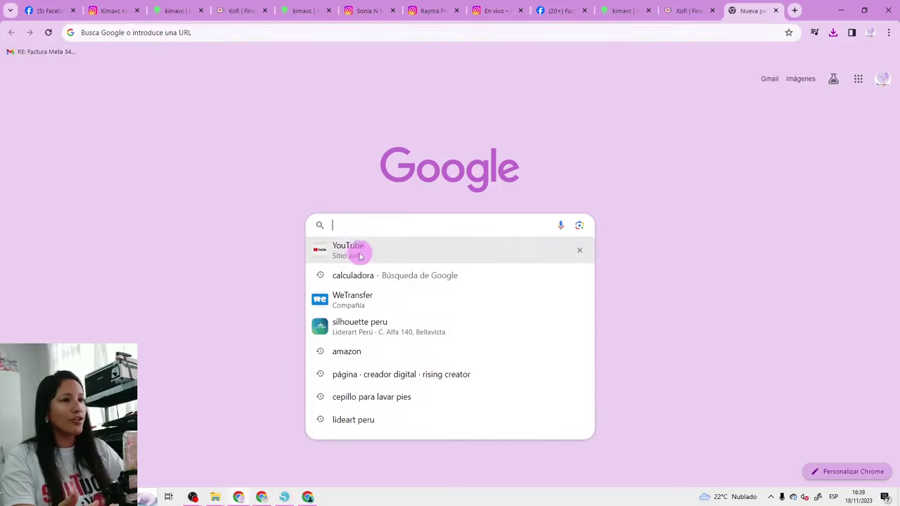
left_click(365, 248)
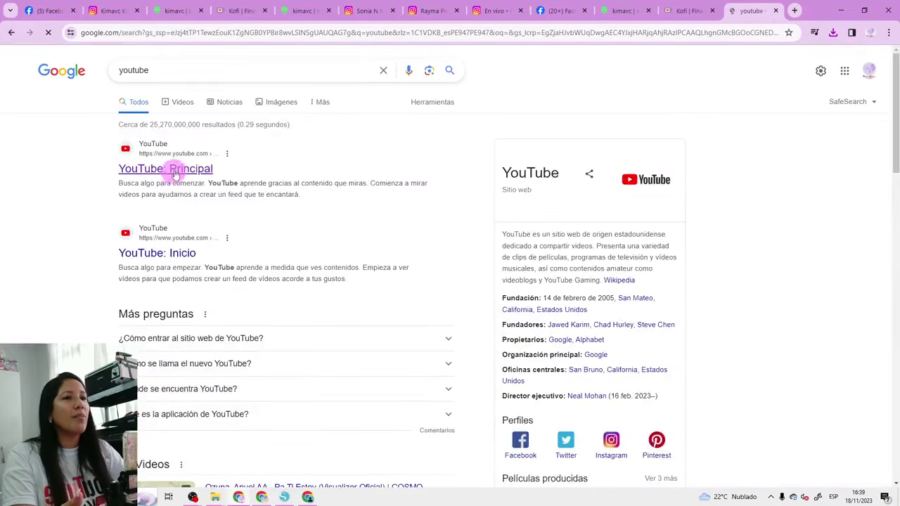
left_click(199, 175)
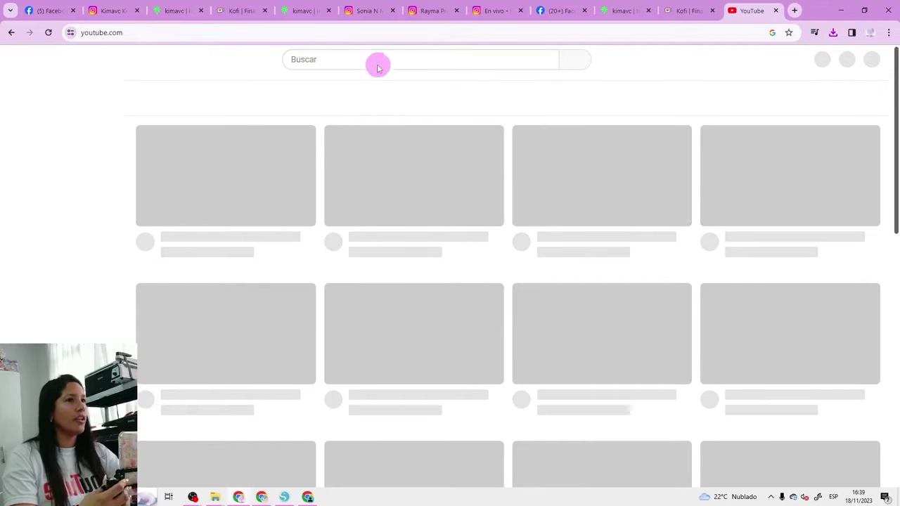
- Search YouTube for "como descargar archivos winrar" using the suggested query
left_click(371, 60)
type("COM")
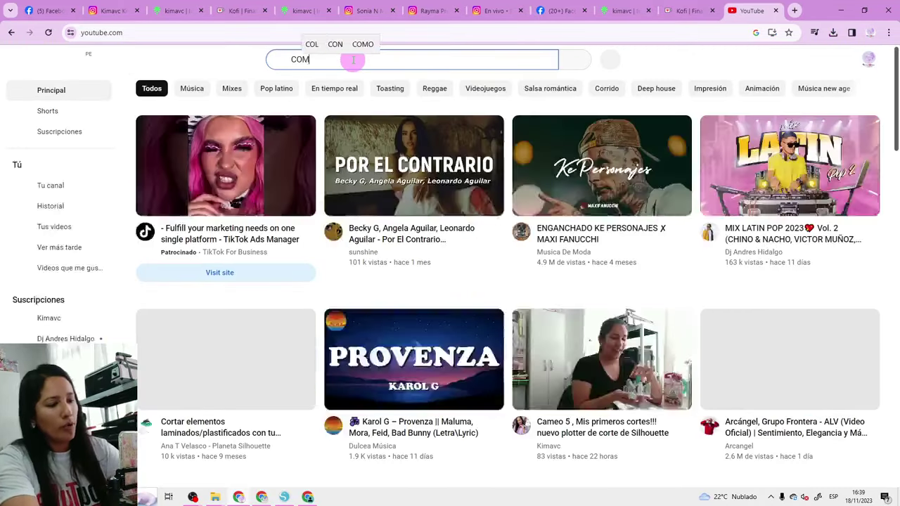
type("O DESCRAGR")
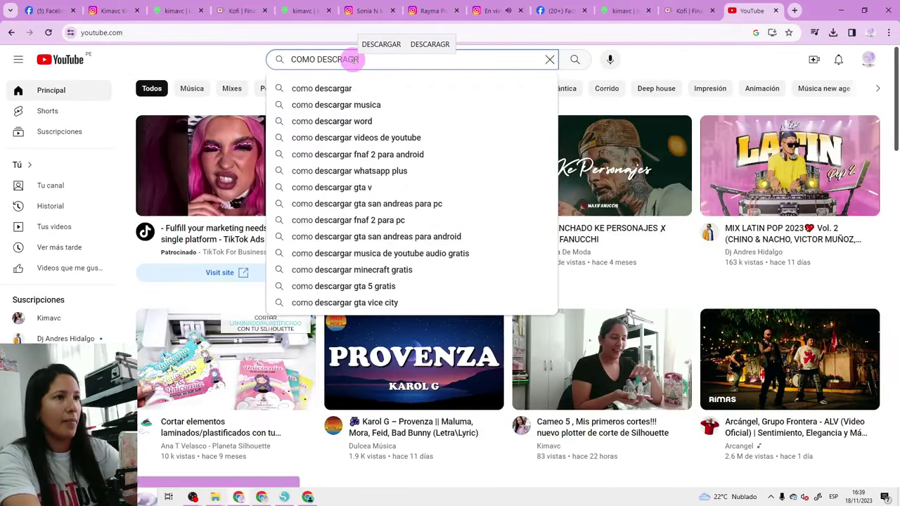
type(" ARCH")
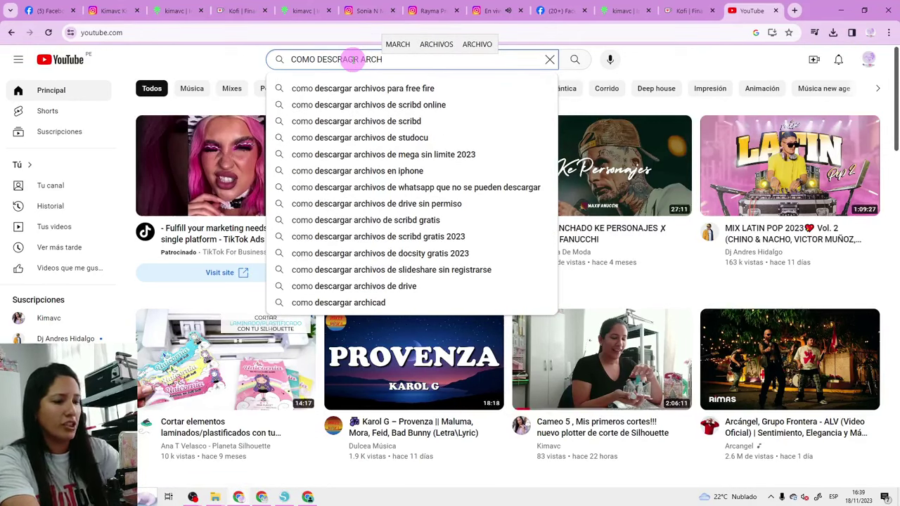
type("IVOS WIN")
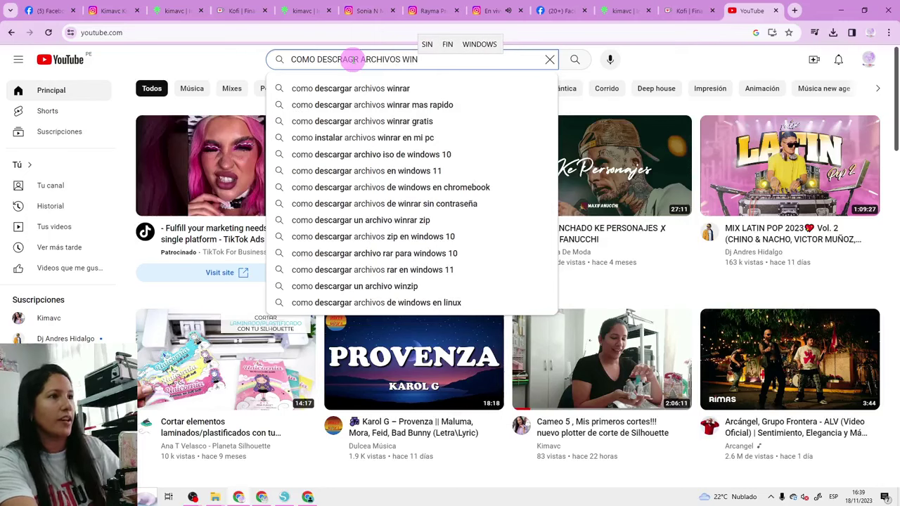
left_click(396, 89)
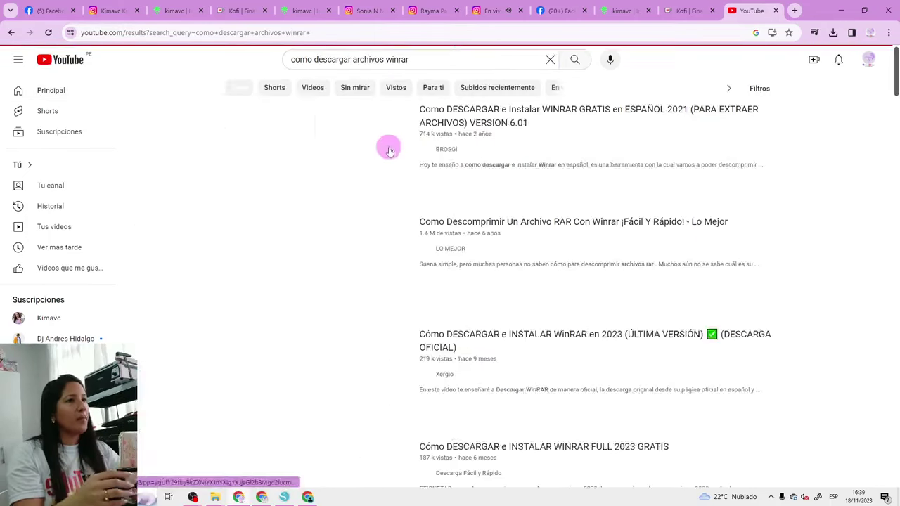
- Look over the WinRAR download and extraction tutorial videos in the YouTube search results
mouse_move(313, 158)
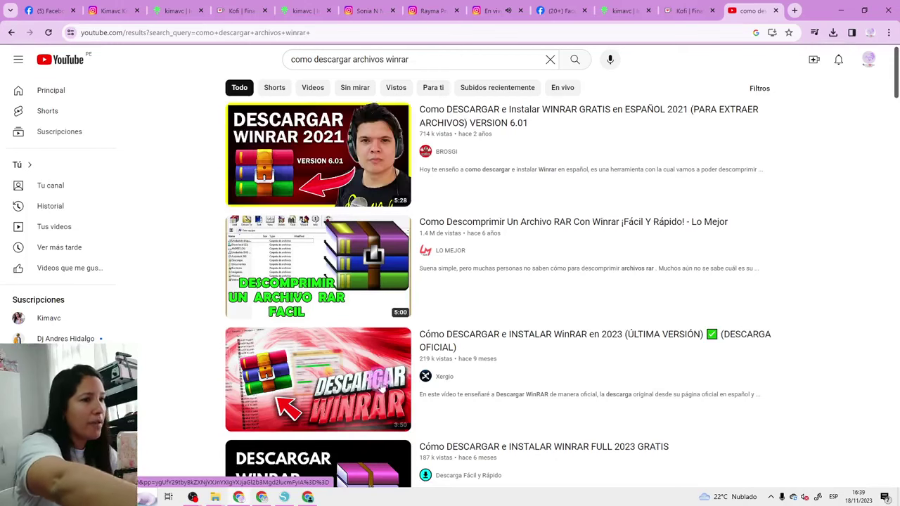
mouse_move(333, 371)
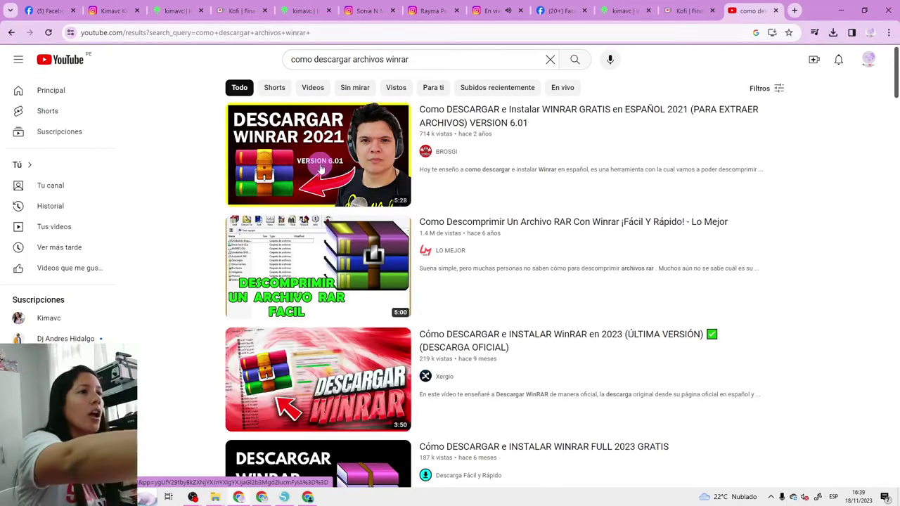
mouse_move(310, 342)
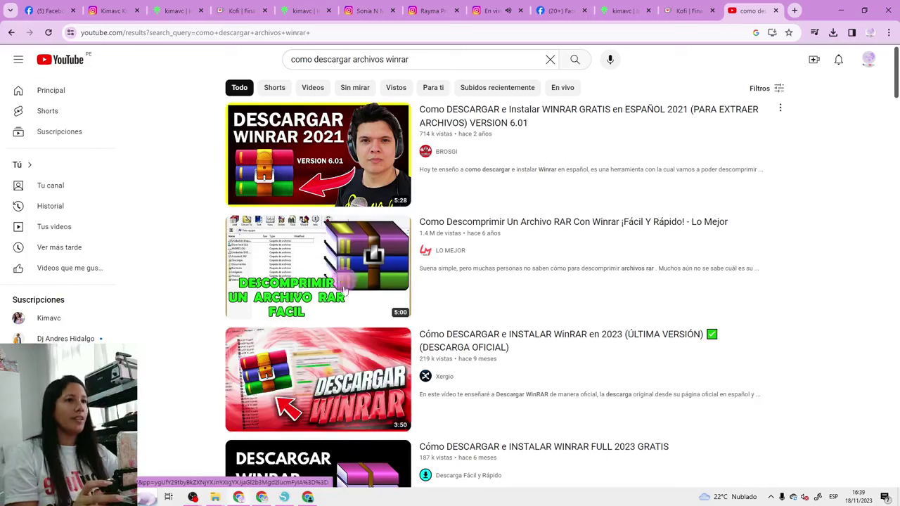
mouse_move(345, 301)
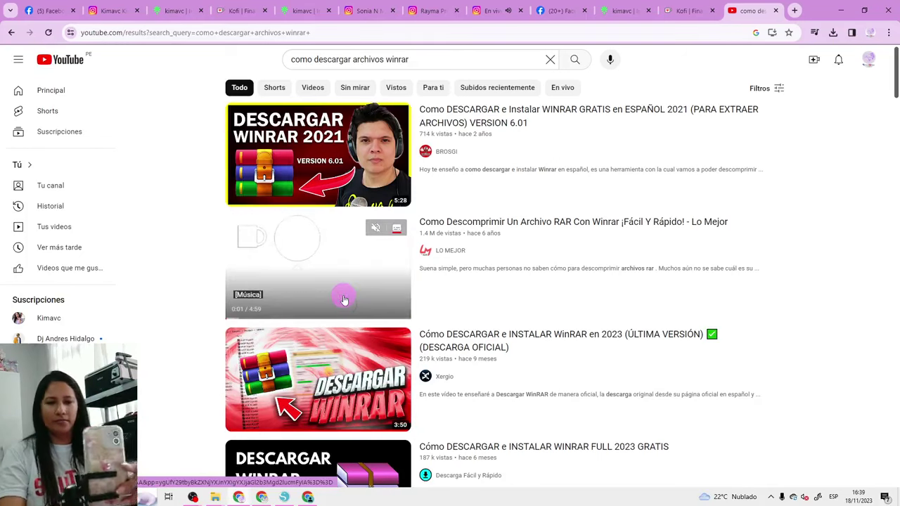
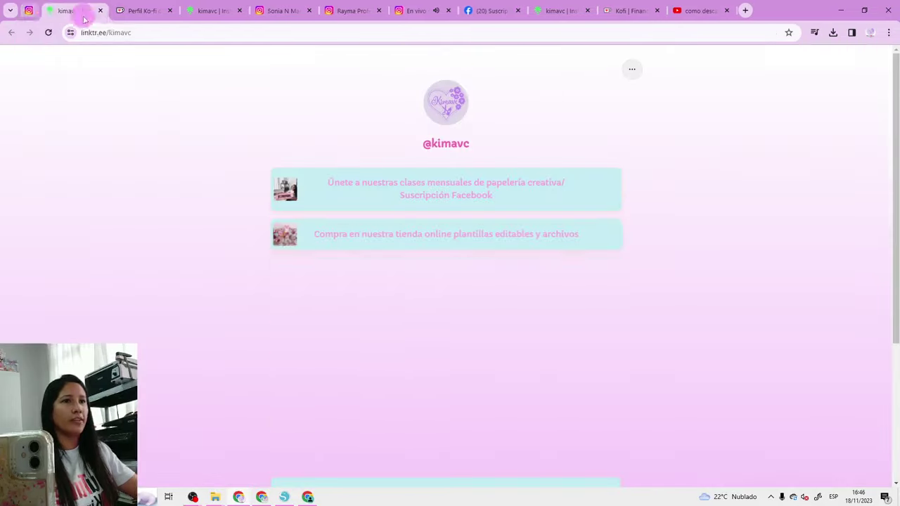
- Close the leftover Linktree, Ko-fi profile and Instagram profile tabs that precede the Instagram live tab
left_click(80, 10)
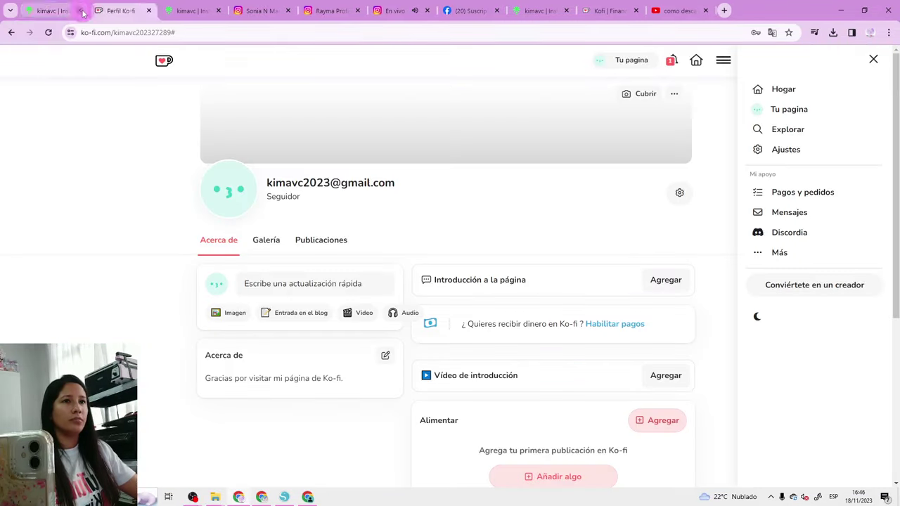
left_click(81, 10)
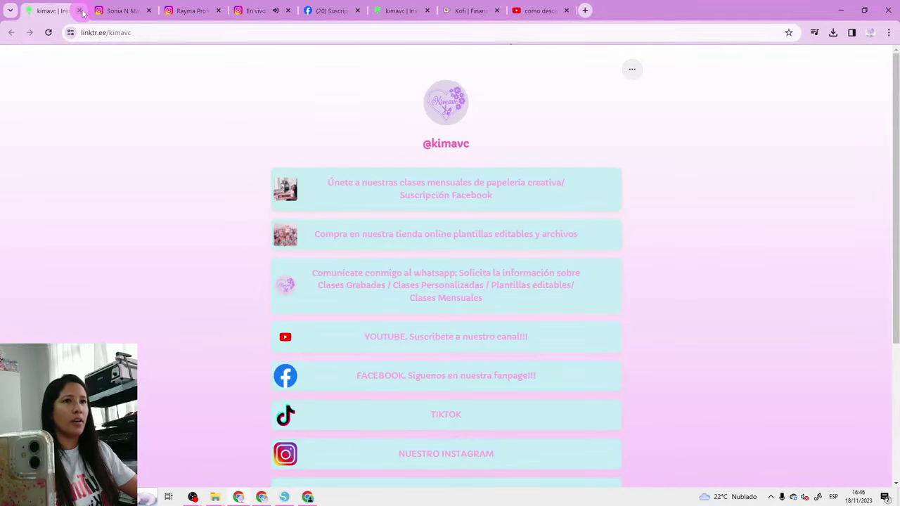
left_click(81, 11)
left_click(81, 11)
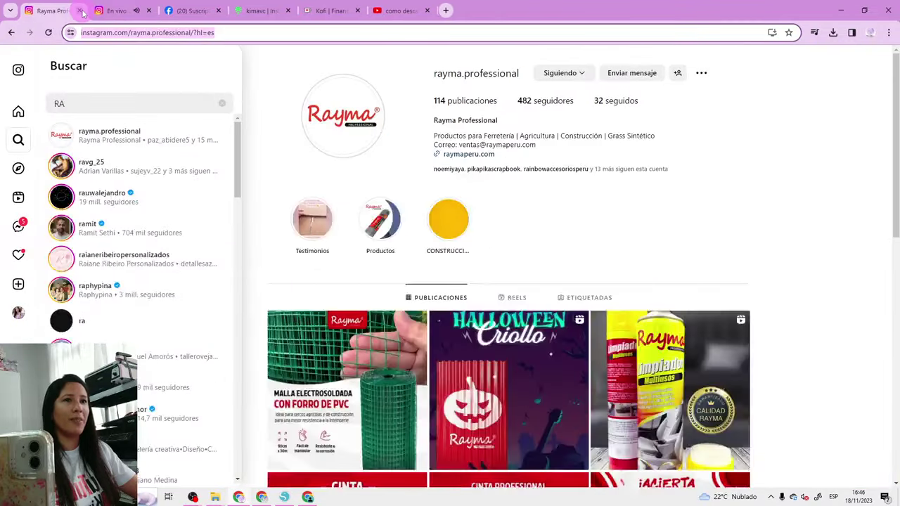
left_click(80, 11)
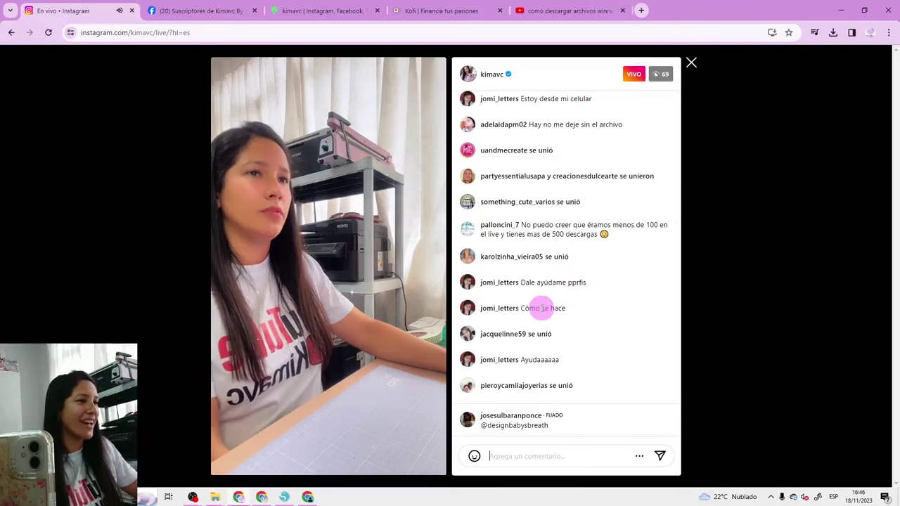
- Check the pending gift-file post in the Facebook group and close the remaining Linktree, Ko-fi order and YouTube tabs
left_click(200, 11)
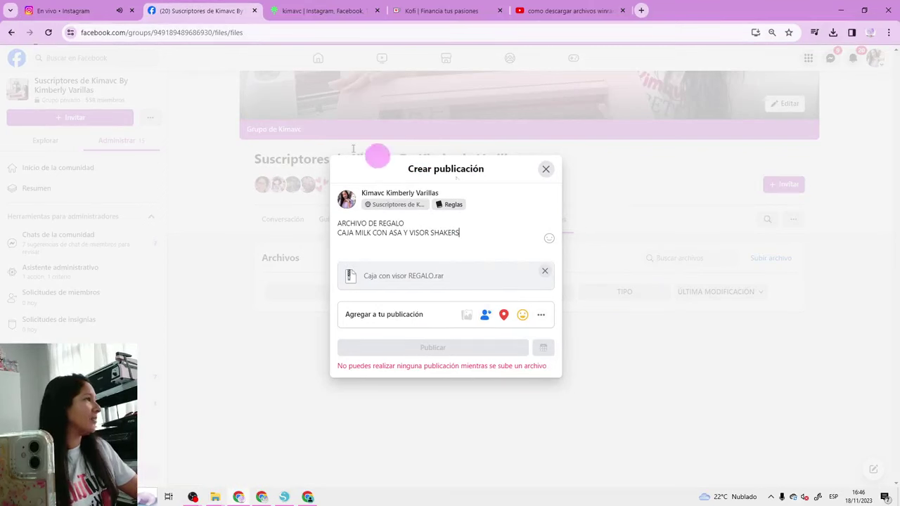
left_click(307, 6)
left_click(377, 11)
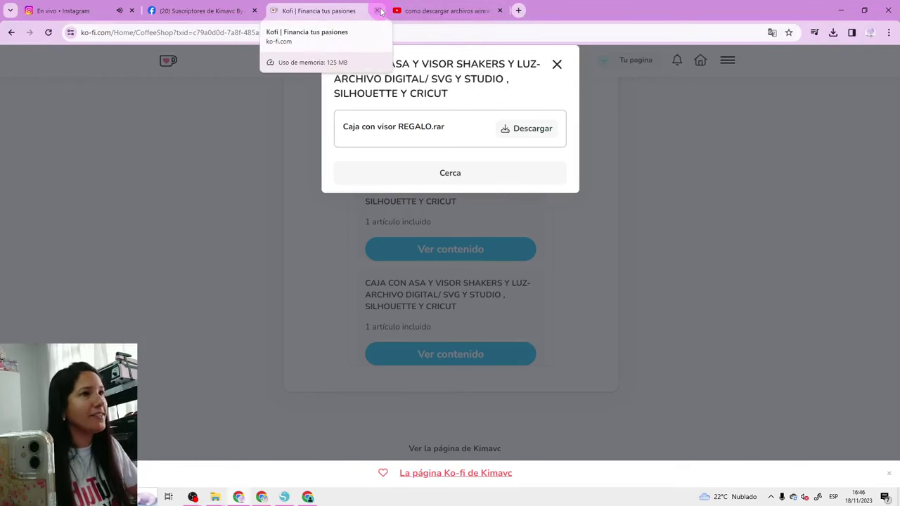
left_click(379, 10)
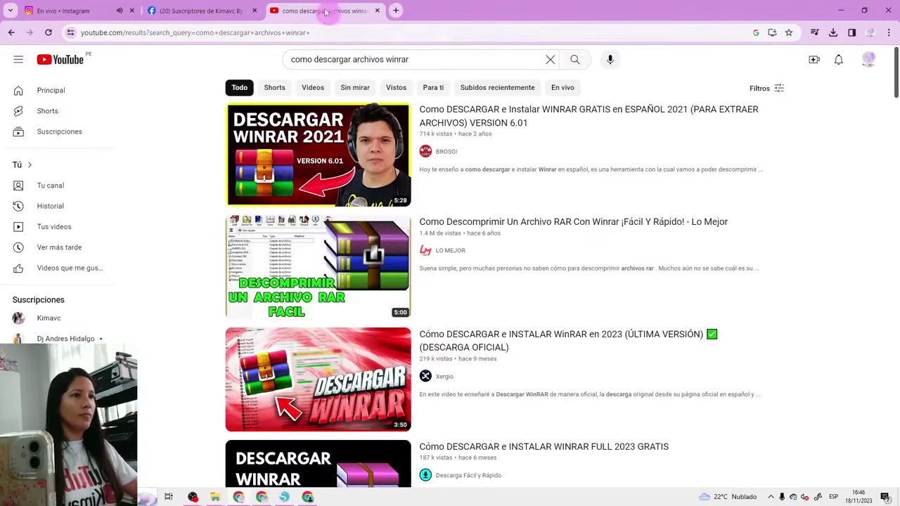
left_click(377, 11)
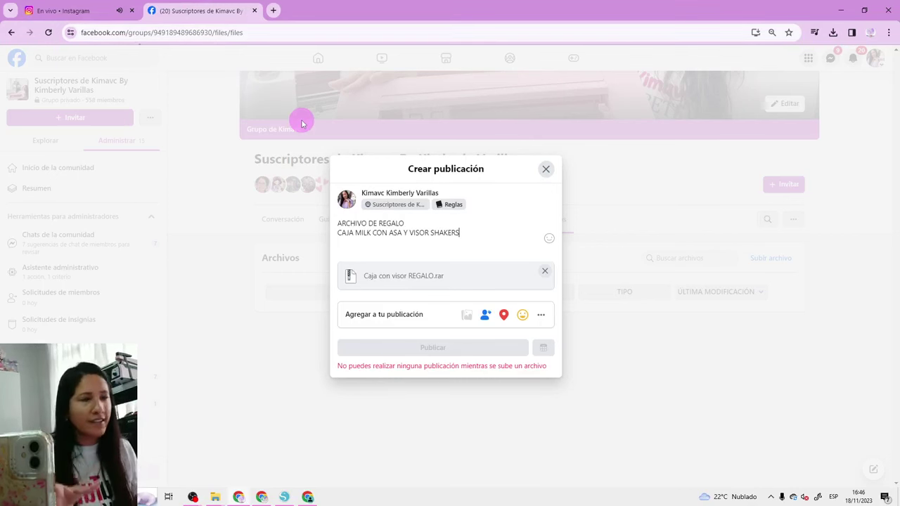
- View the current live broadcast on the Kimavc Facebook page in a new tab and close that tab
left_click(274, 10)
left_click(364, 273)
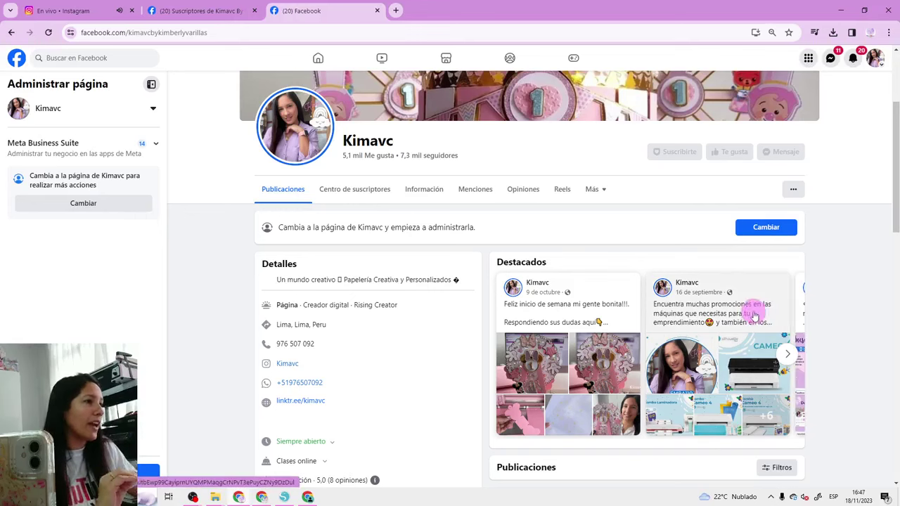
scroll(562, 324, "down", 5)
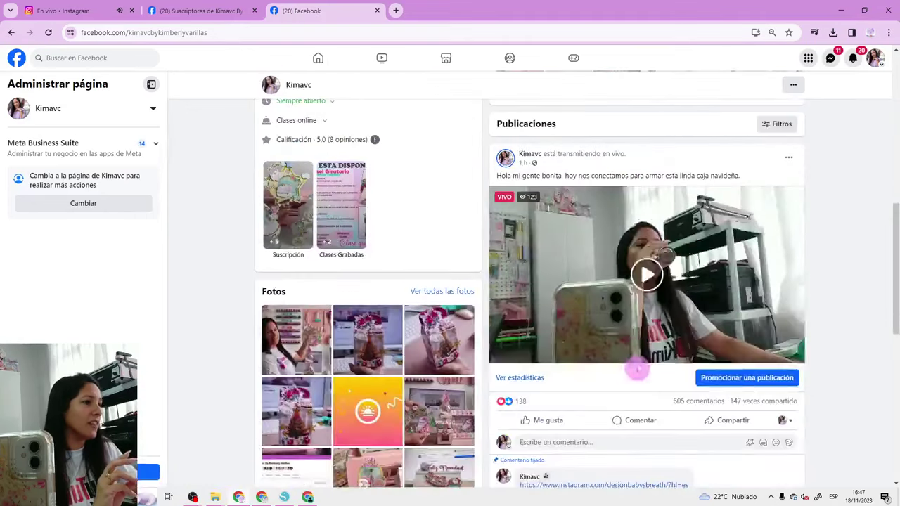
left_click(716, 402)
scroll(649, 287, "down", 3)
scroll(734, 242, "up", 2)
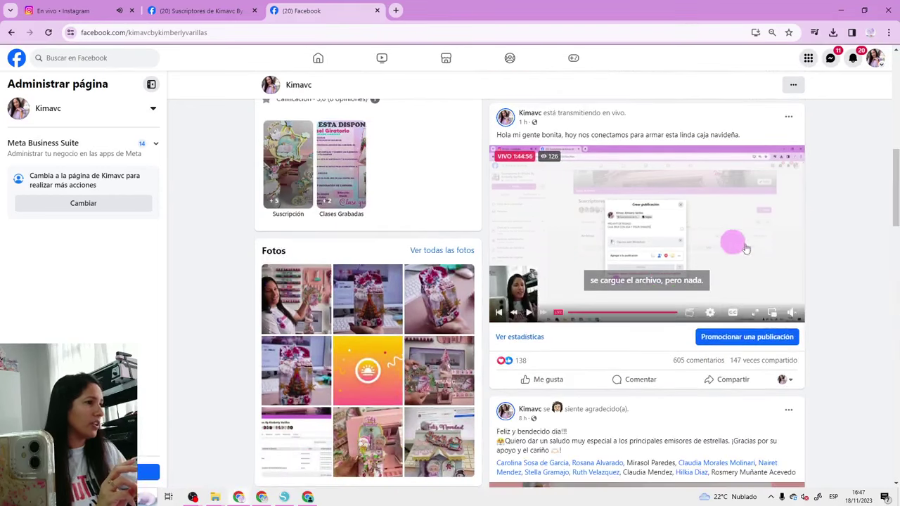
left_click(757, 314)
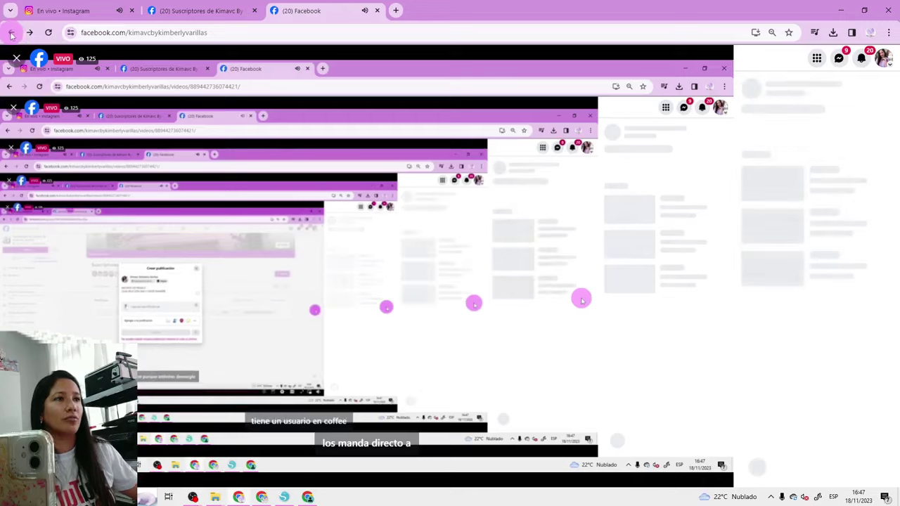
left_click(14, 59)
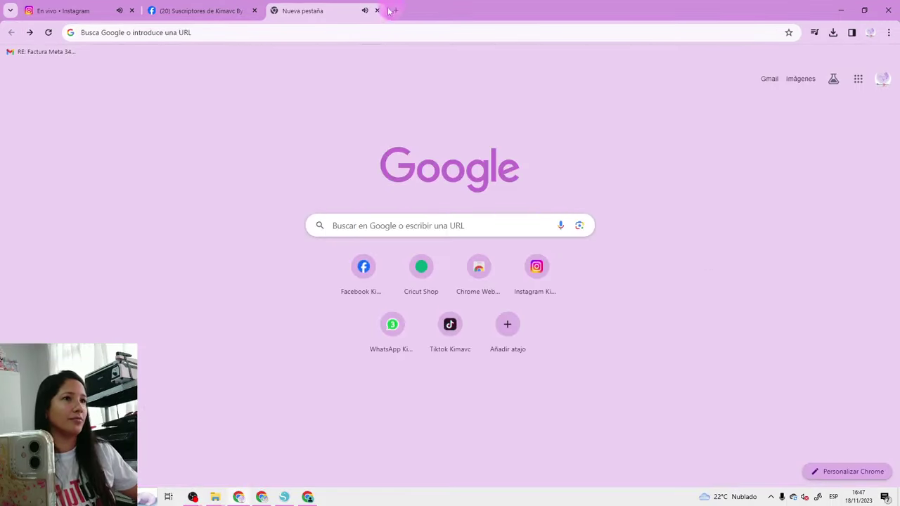
left_click(377, 10)
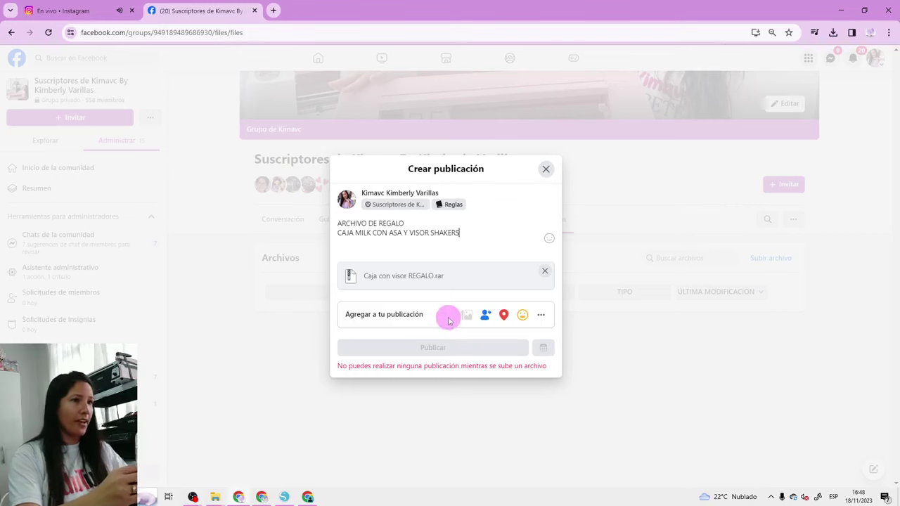
- Open the Kimavc Facebook page in a new tab and follow the Linktree link in its details
left_click(276, 12)
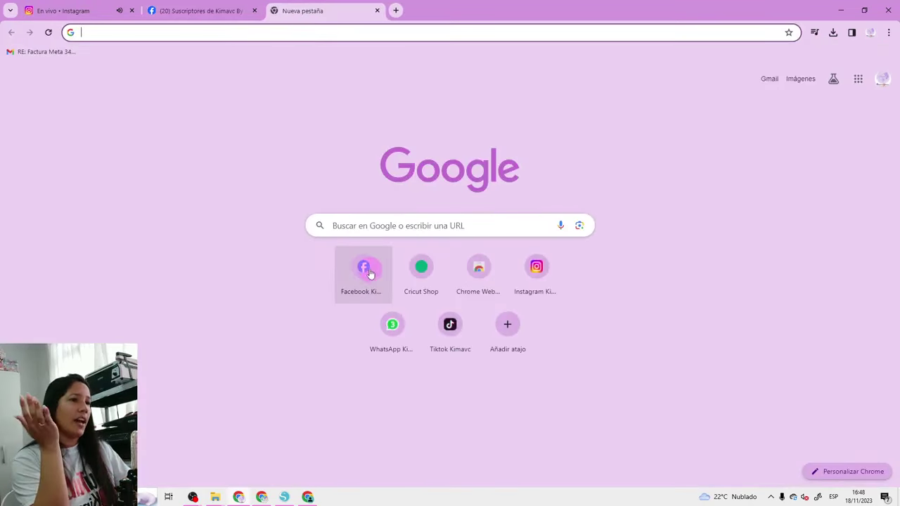
left_click(368, 271)
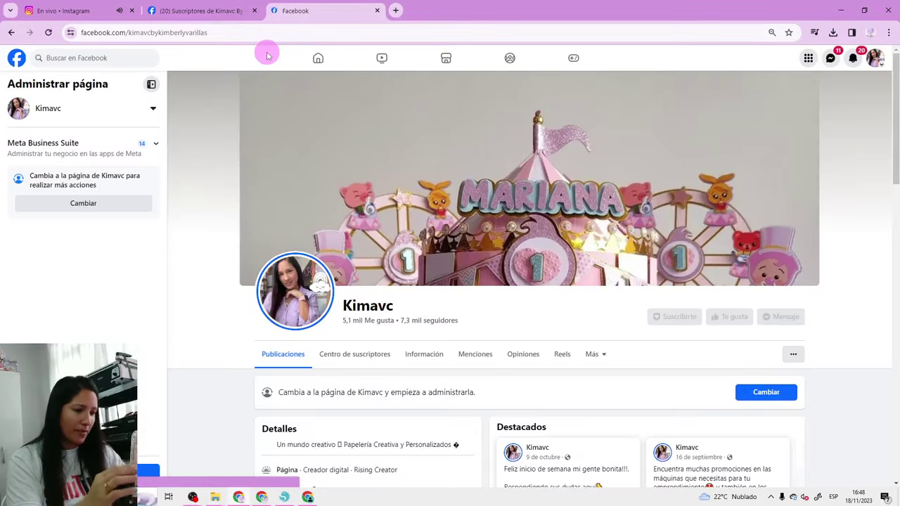
scroll(267, 55, "down", 2)
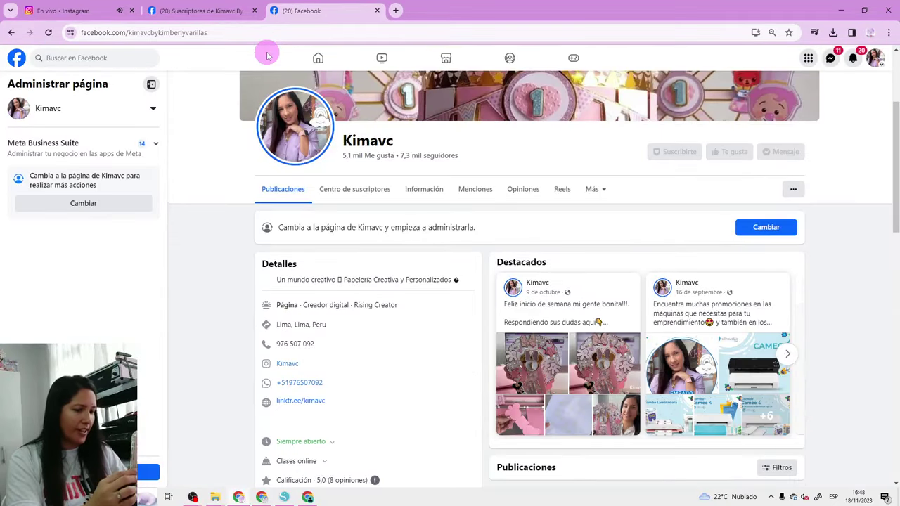
scroll(267, 55, "up", 2)
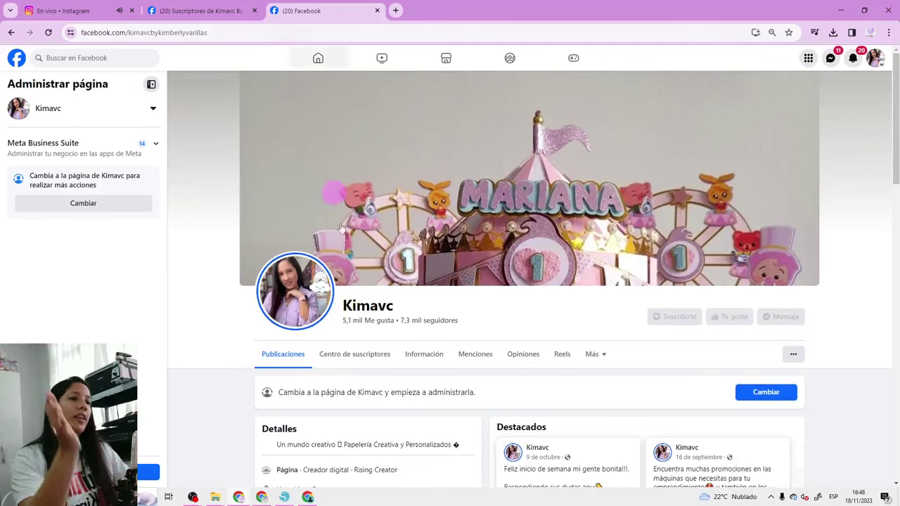
scroll(871, 268, "down", 2)
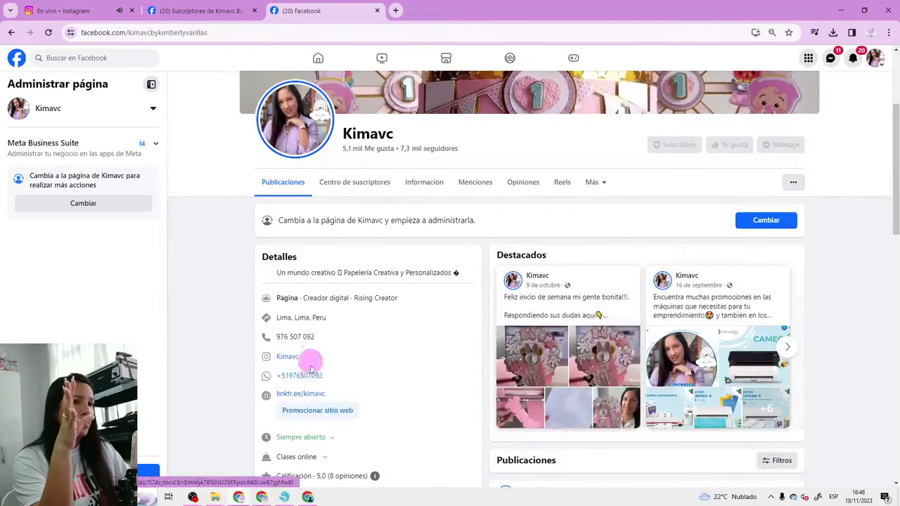
left_click(287, 398)
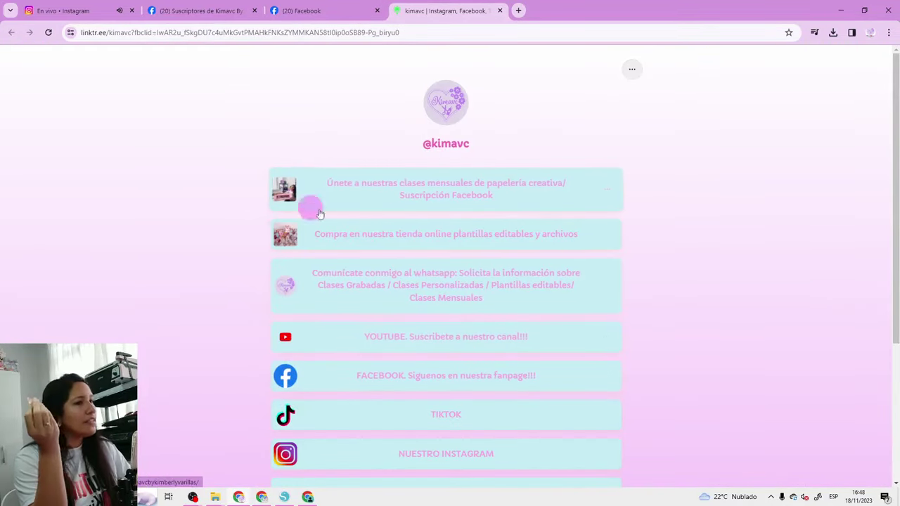
- Go from Linktree to the online template store on Ko-fi and open the free CAJA CON ASA Y VISOR SHAKERS Y LUZ product
scroll(458, 344, "down", 2)
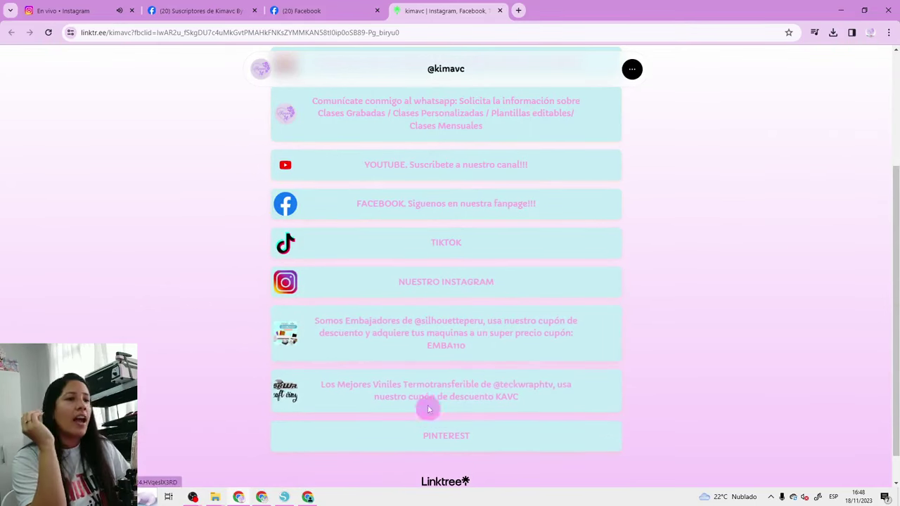
scroll(474, 323, "up", 2)
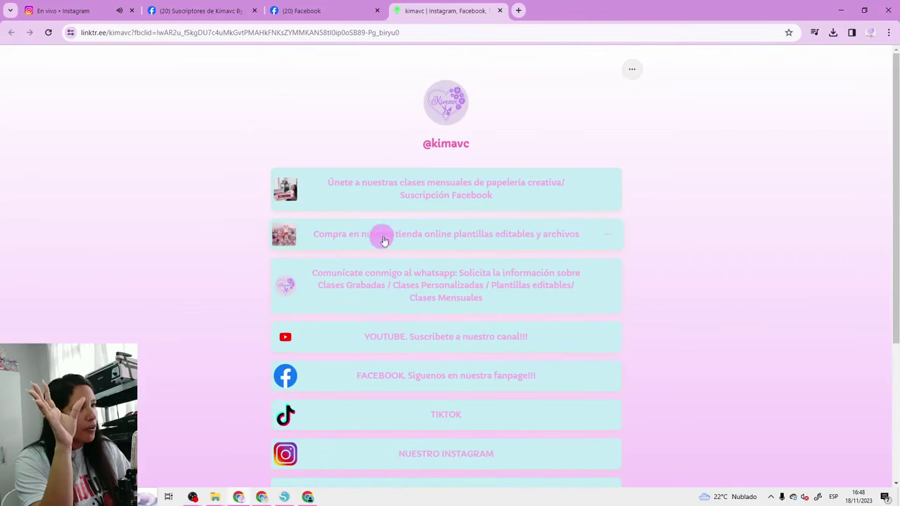
left_click(583, 244)
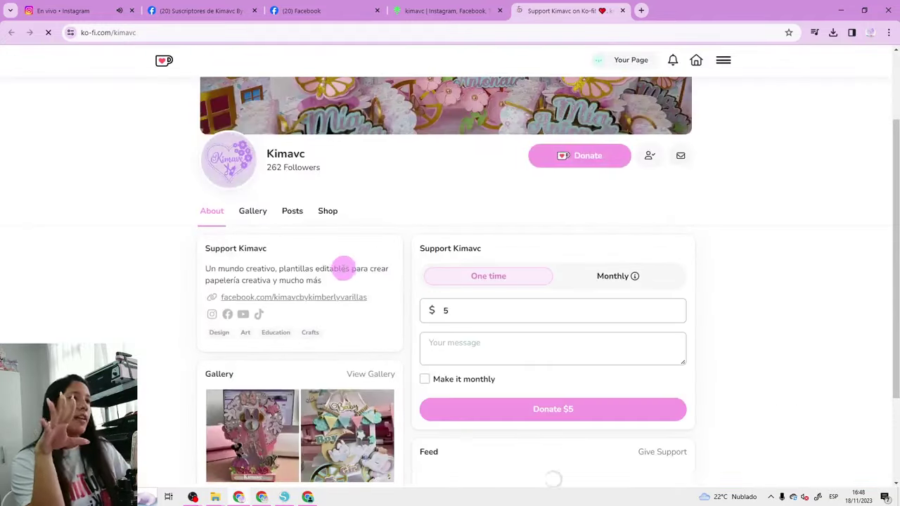
left_click(785, 54)
scroll(534, 324, "down", 3)
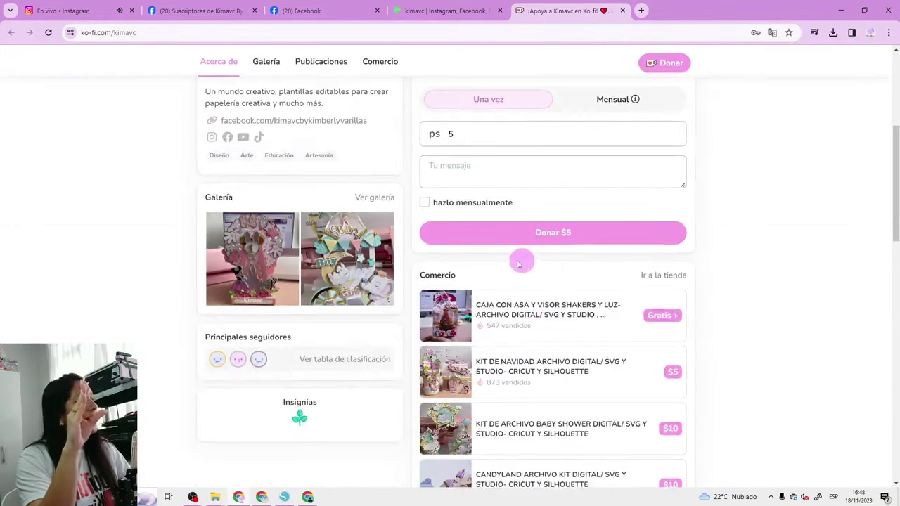
left_click(521, 318)
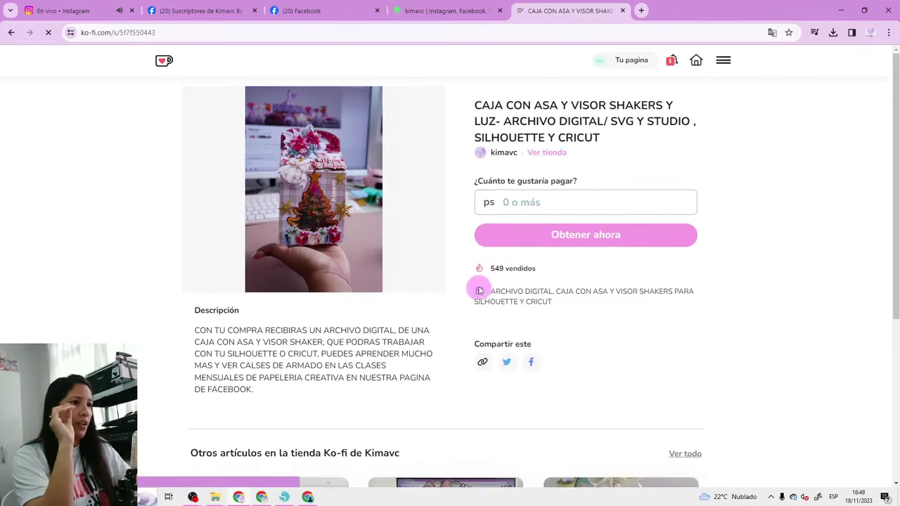
- Set the price for the box file to 0 and complete the free checkout
left_click(535, 202)
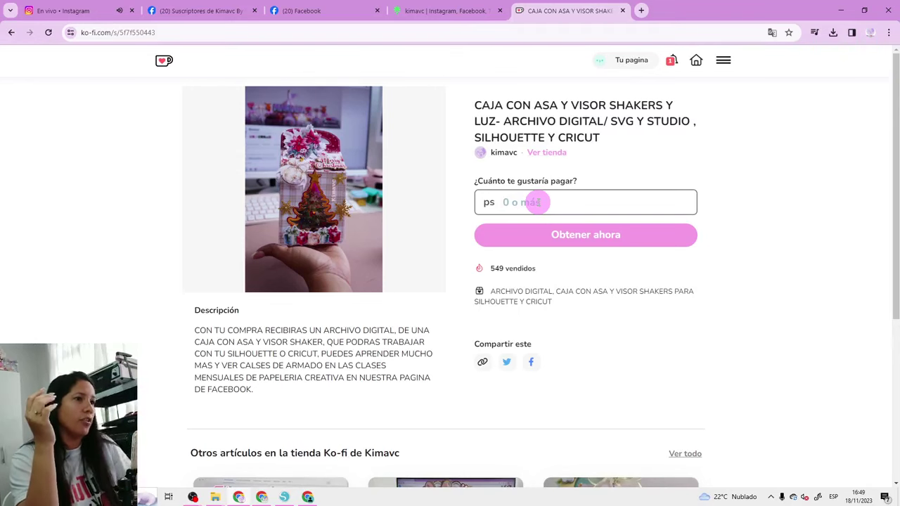
left_click(570, 257)
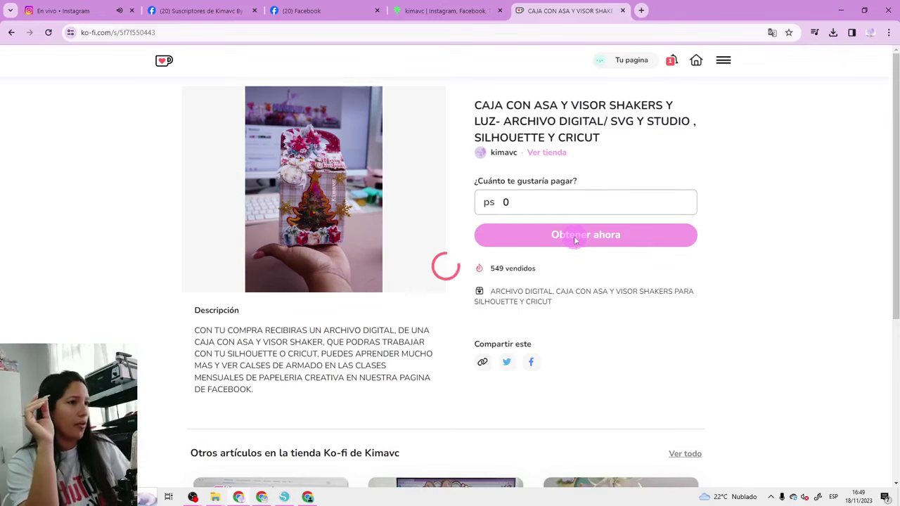
left_click(432, 225)
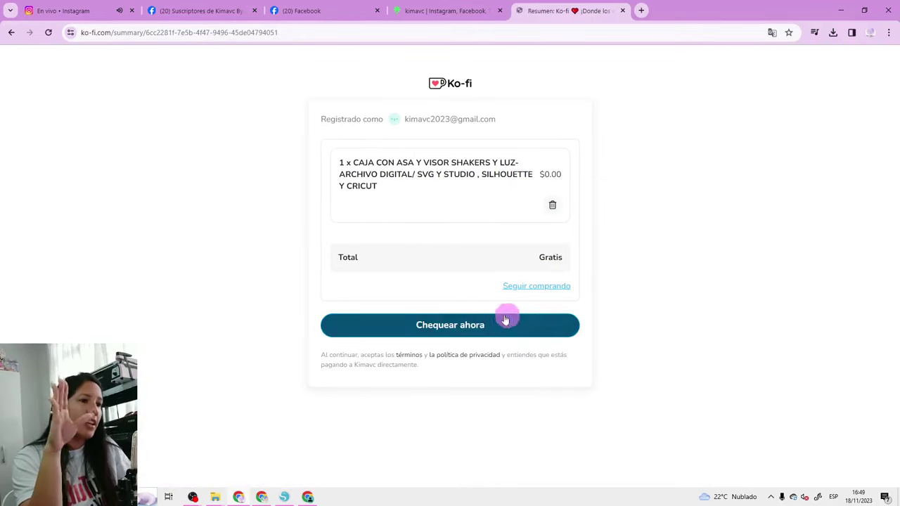
left_click_drag(520, 256, 568, 257)
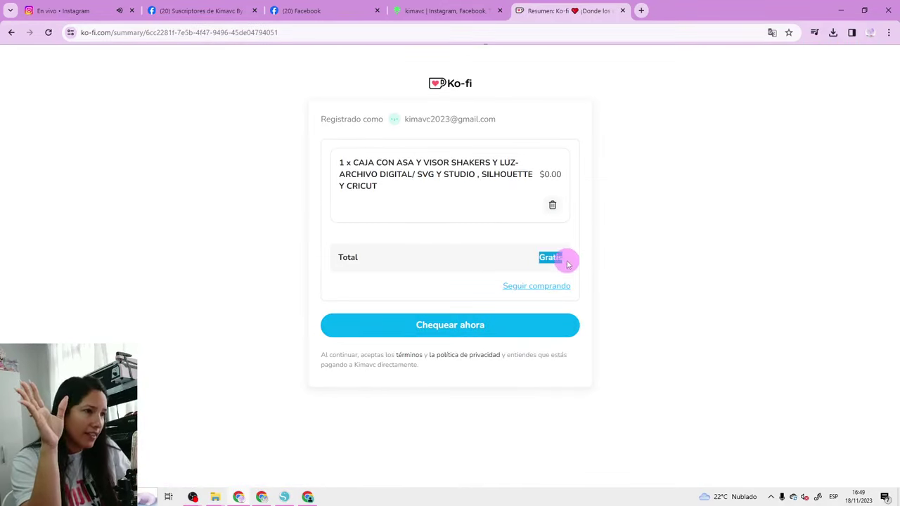
left_click(464, 332)
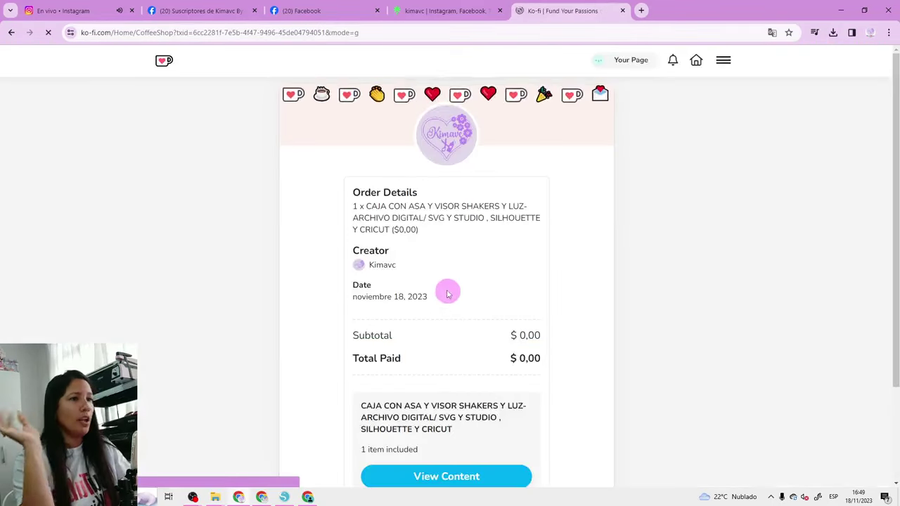
- Download Caja con visor REGALO.rar from the order's content and show the file in its downloads folder
scroll(470, 323, "down", 2)
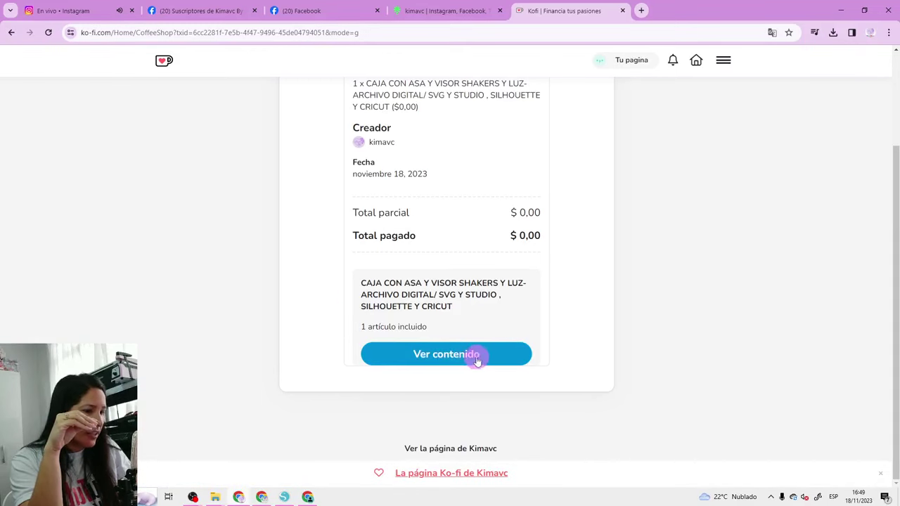
left_click(452, 355)
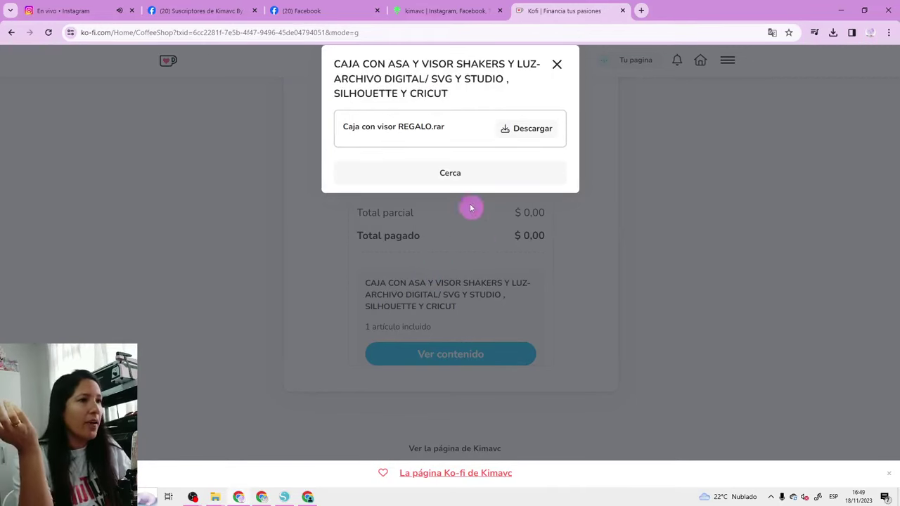
left_click(547, 131)
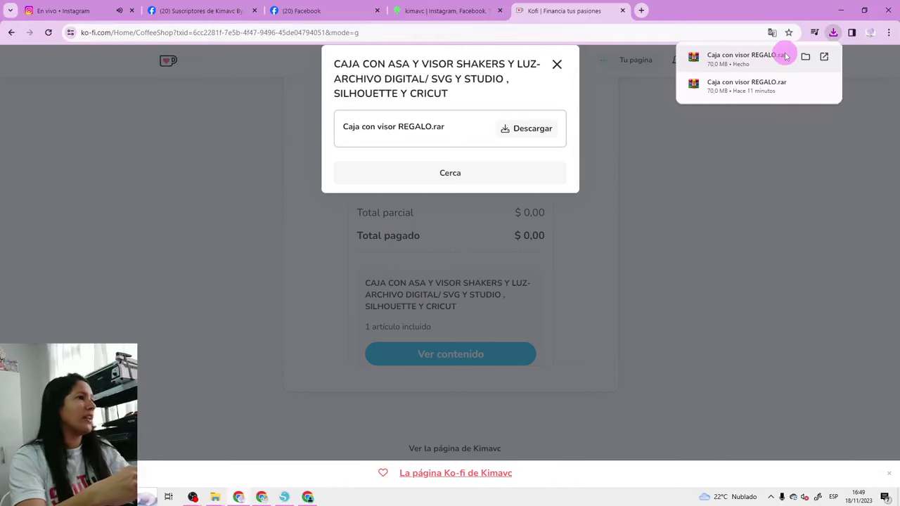
left_click(805, 56)
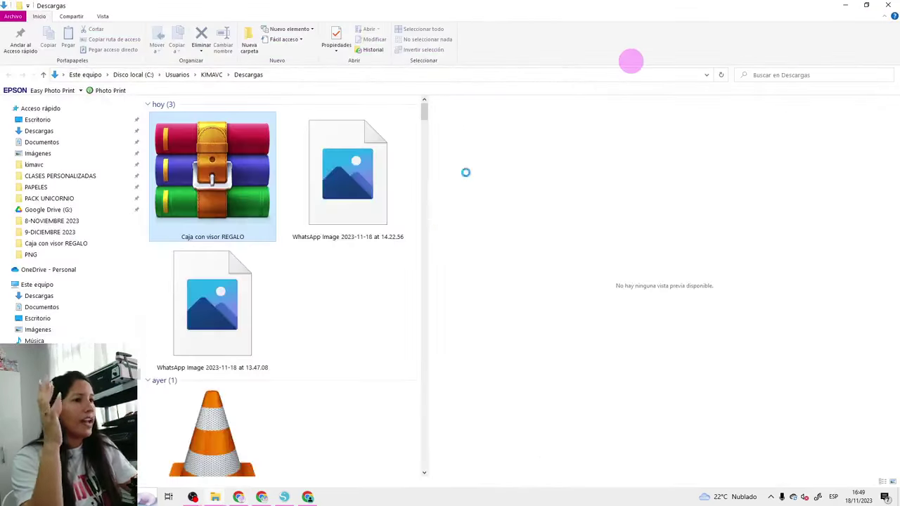